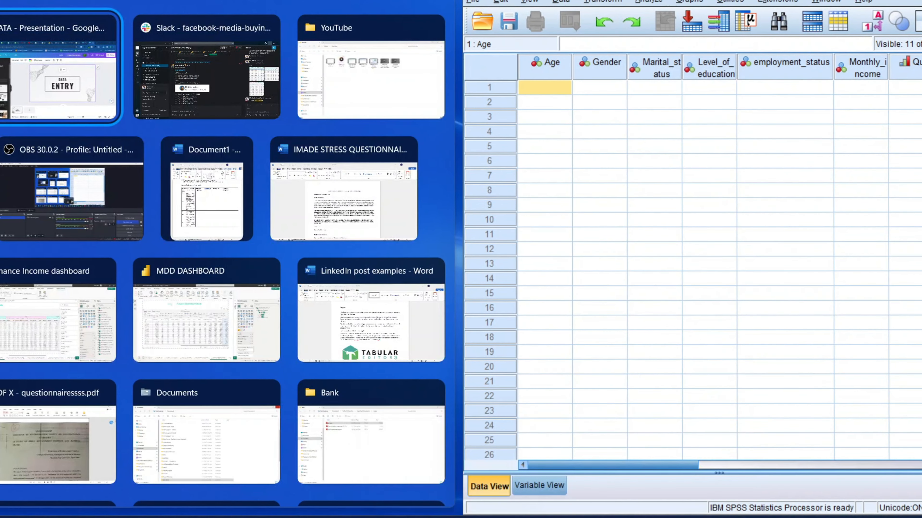
Step: Switch to the stress questionnaire document and scroll up to the Section A socio-demographic questions
{"action": "mouse_move", "coordinate": [418, 516]}
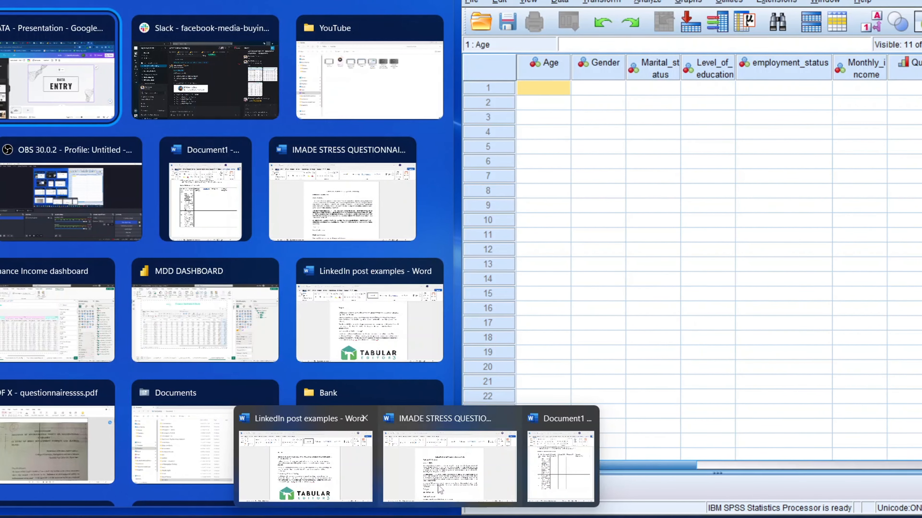
{"action": "left_click", "coordinate": [557, 464]}
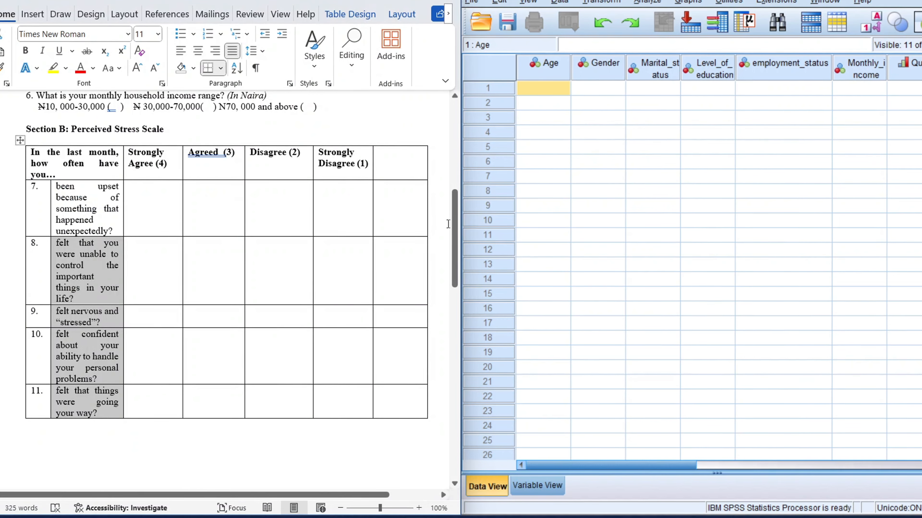
{"action": "left_click_drag", "start_coordinate": [451, 229], "coordinate": [452, 165]}
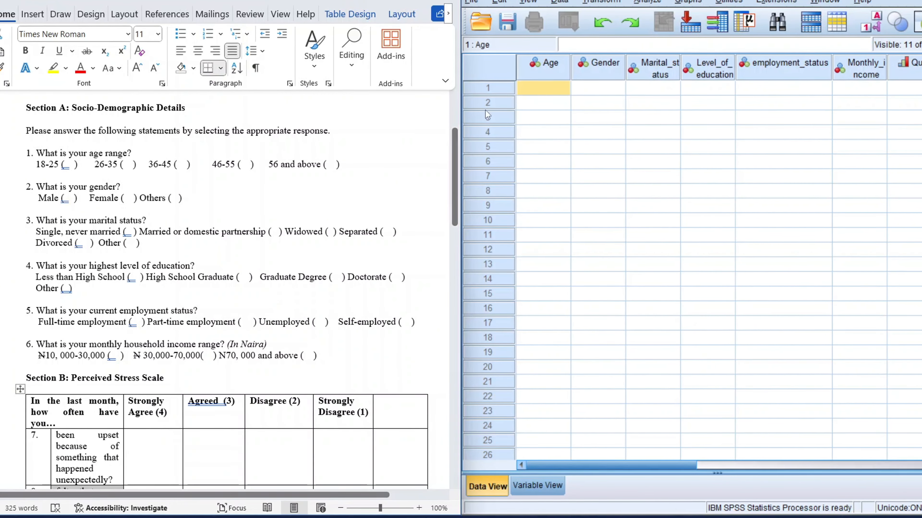
Step: Enter 1 for Age and 1 for Gender in the first case
{"action": "type", "text": "1"}
{"action": "key", "text": "Tab"}
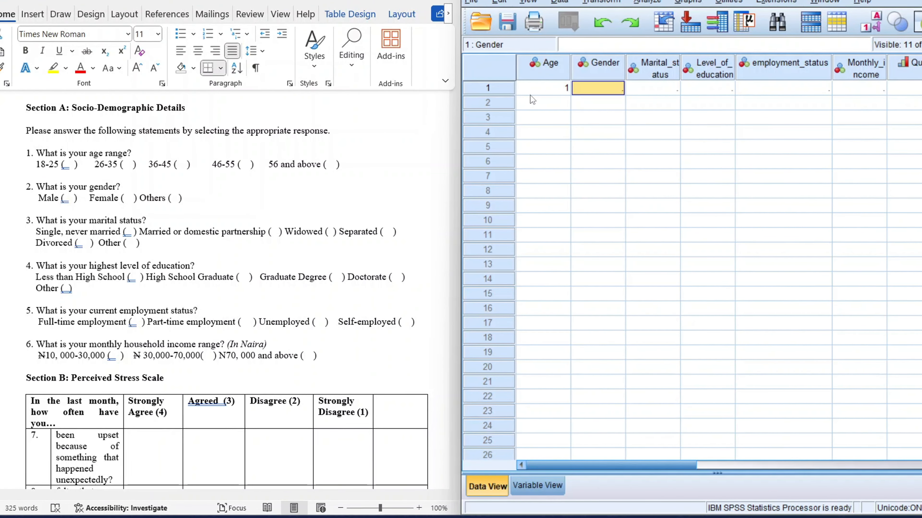
{"action": "type", "text": "1"}
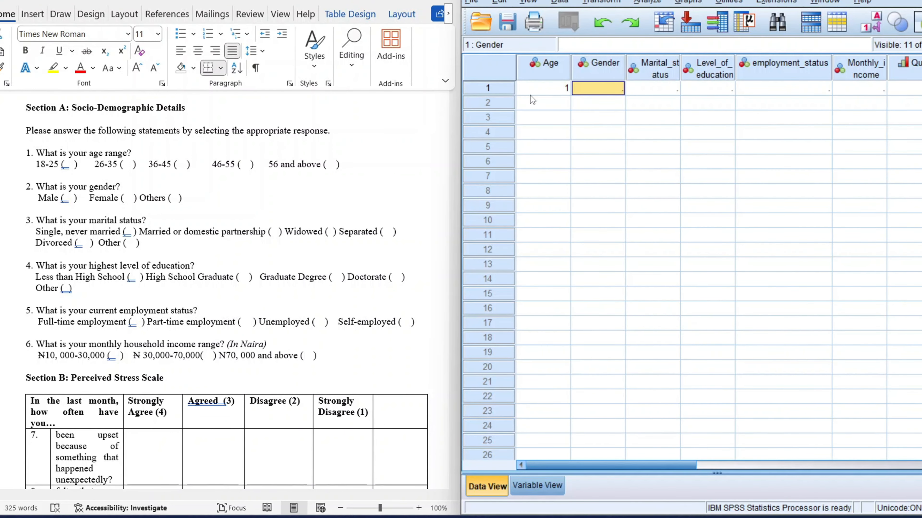
{"action": "key", "text": "Tab"}
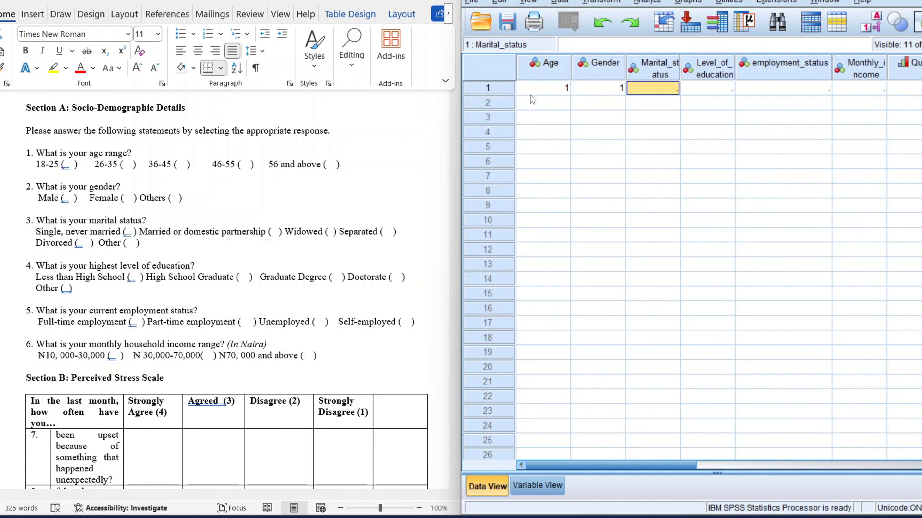
Step: Enter 4 for Marital_status in the first case
{"action": "left_click", "coordinate": [508, 87]}
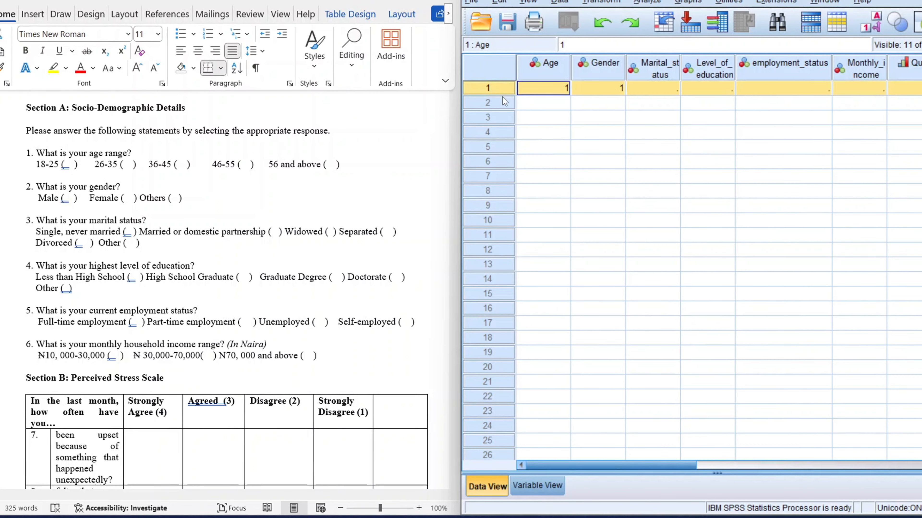
{"action": "left_click", "coordinate": [499, 115]}
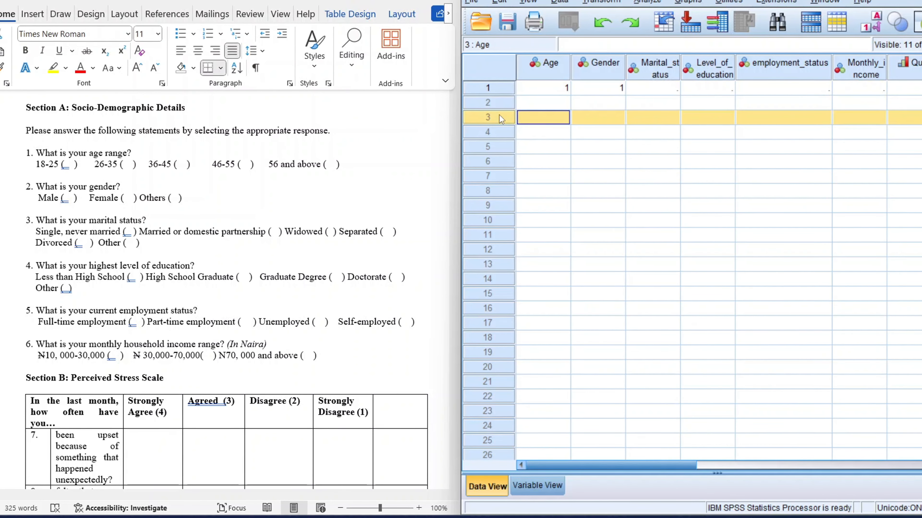
{"action": "left_click", "coordinate": [497, 137]}
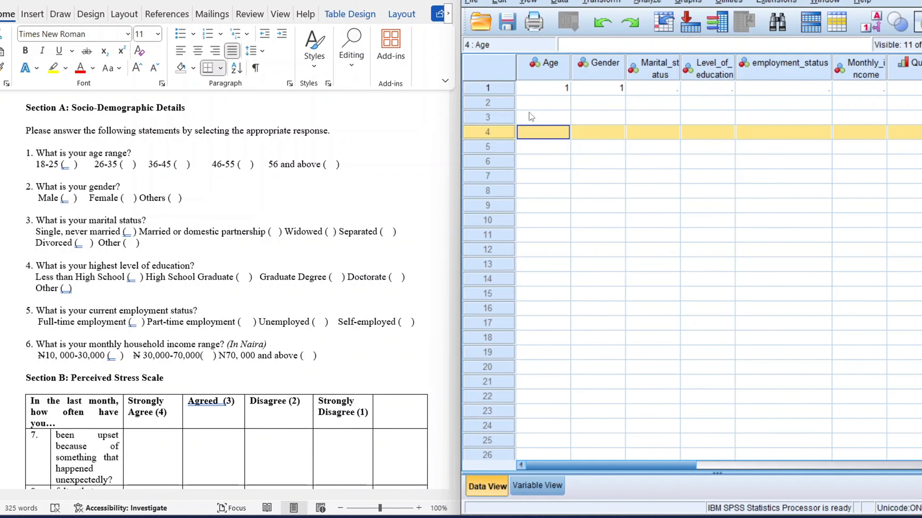
{"action": "left_click", "coordinate": [659, 87]}
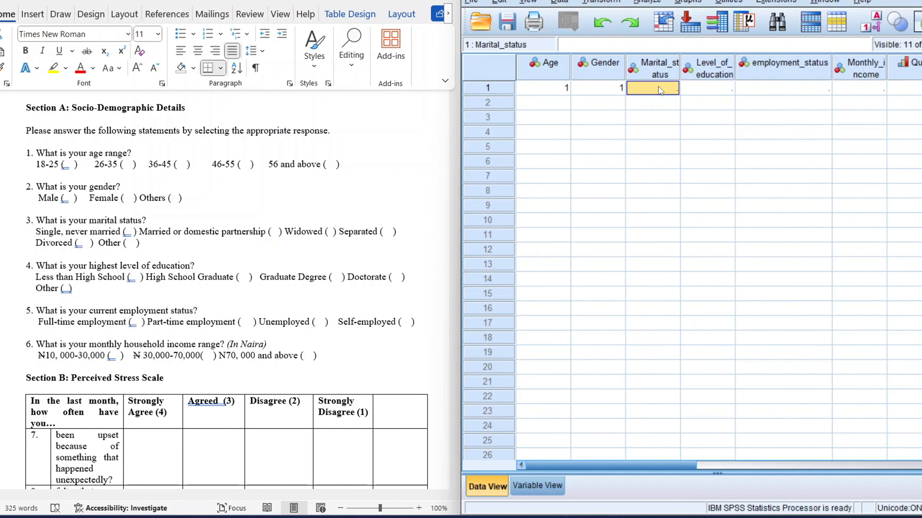
{"action": "type", "text": "4"}
{"action": "key", "text": "Tab"}
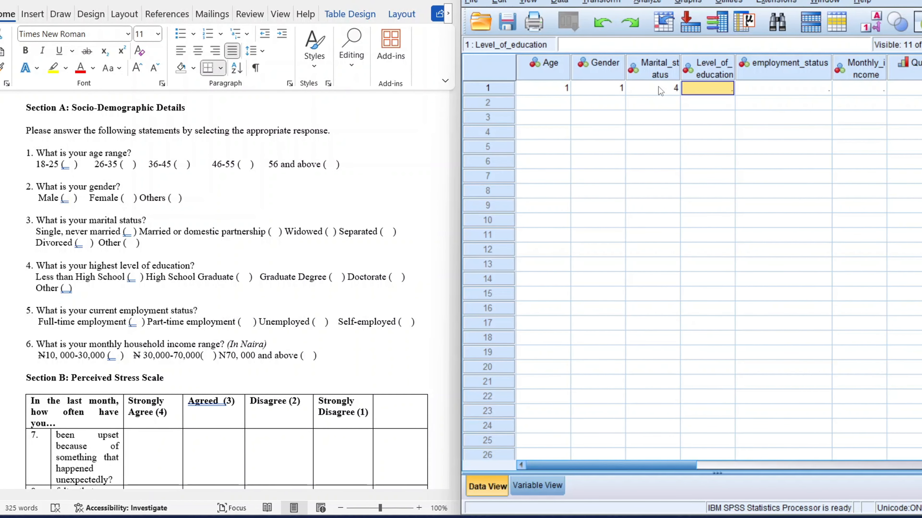
Step: Toggle the value labels display so the grid shows category labels instead of codes
{"action": "key", "text": "Tab"}
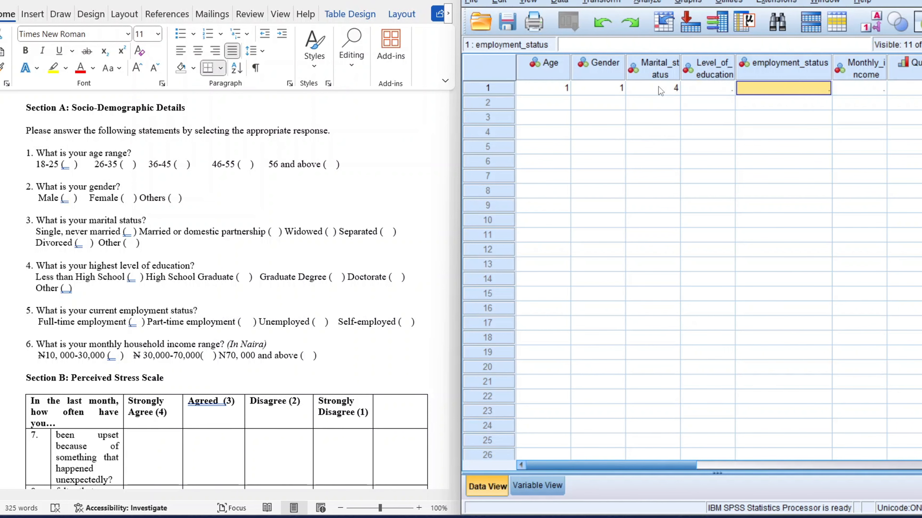
{"action": "key", "text": "Tab"}
{"action": "left_click", "coordinate": [659, 87]}
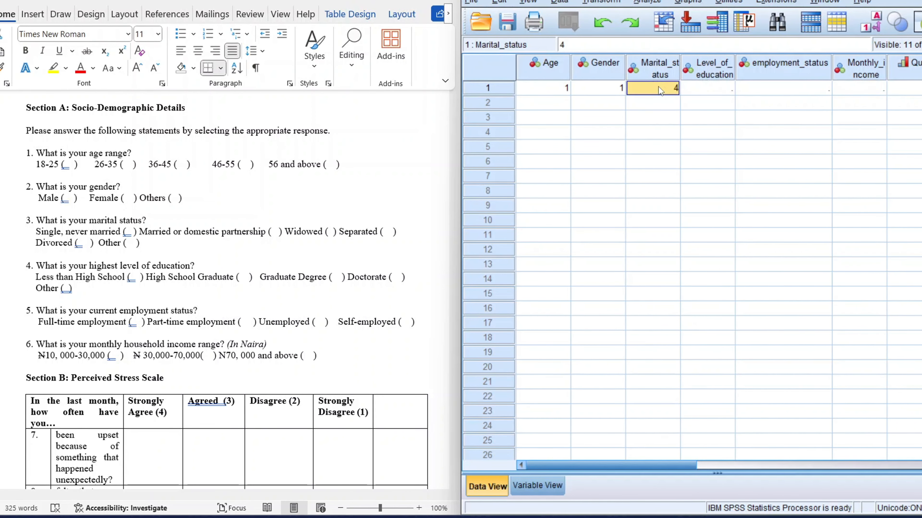
{"action": "key", "text": "Tab"}
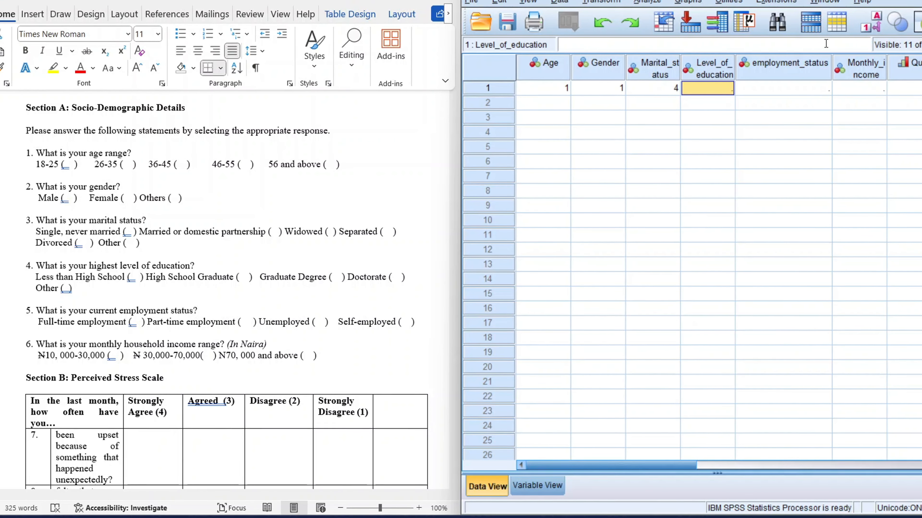
{"action": "left_click", "coordinate": [870, 27]}
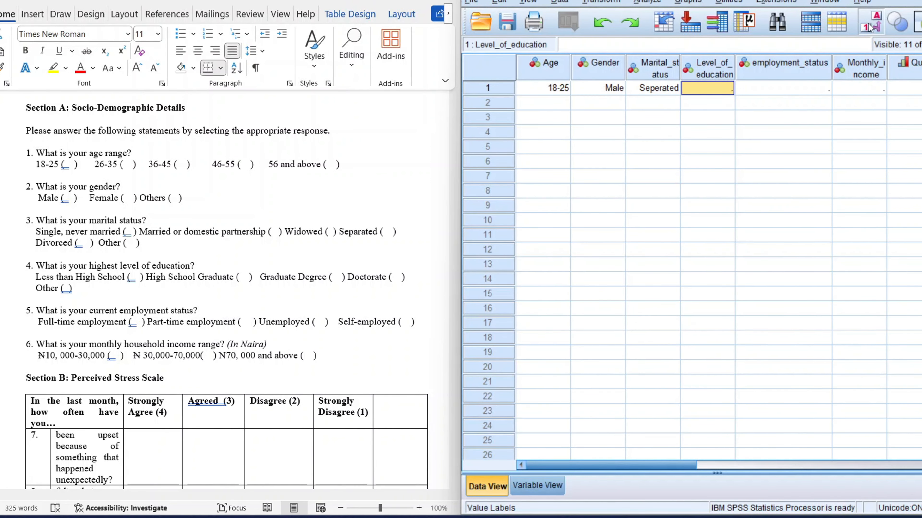
{"action": "left_click", "coordinate": [870, 27]}
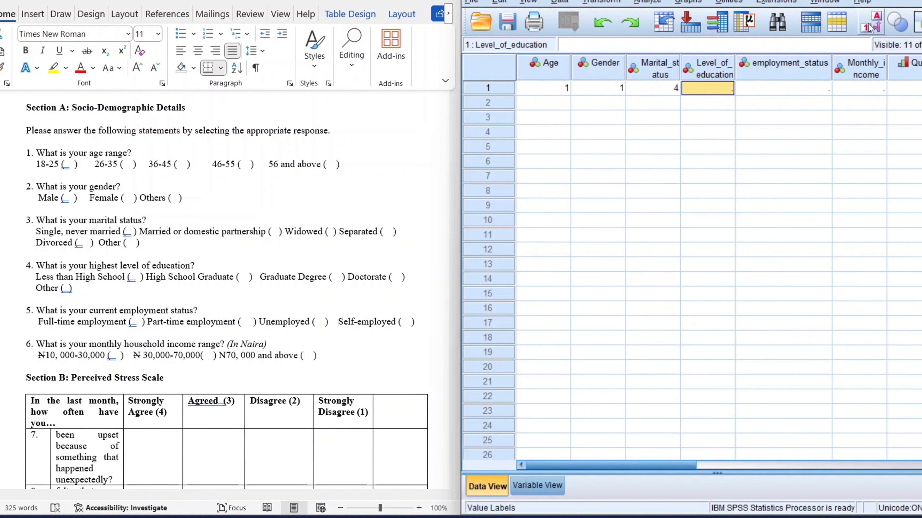
{"action": "left_click", "coordinate": [870, 27]}
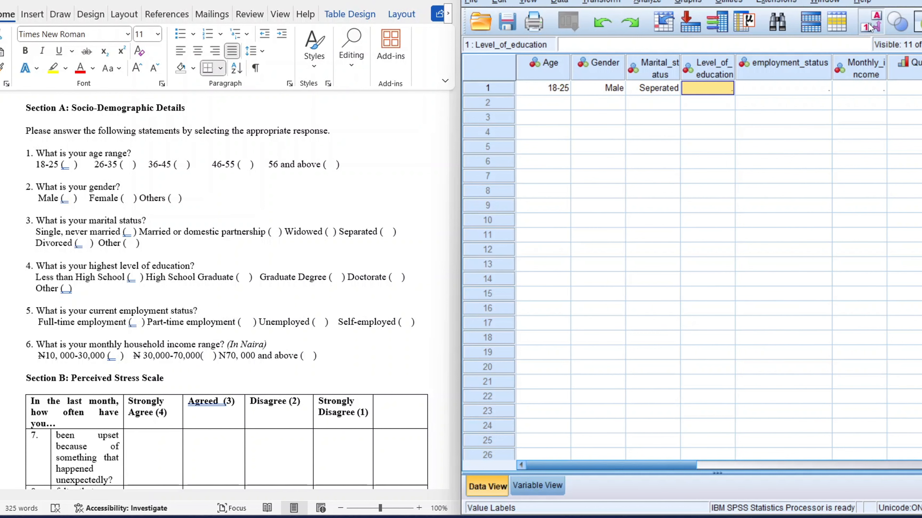
{"action": "left_click", "coordinate": [869, 27]}
{"action": "left_click", "coordinate": [870, 27]}
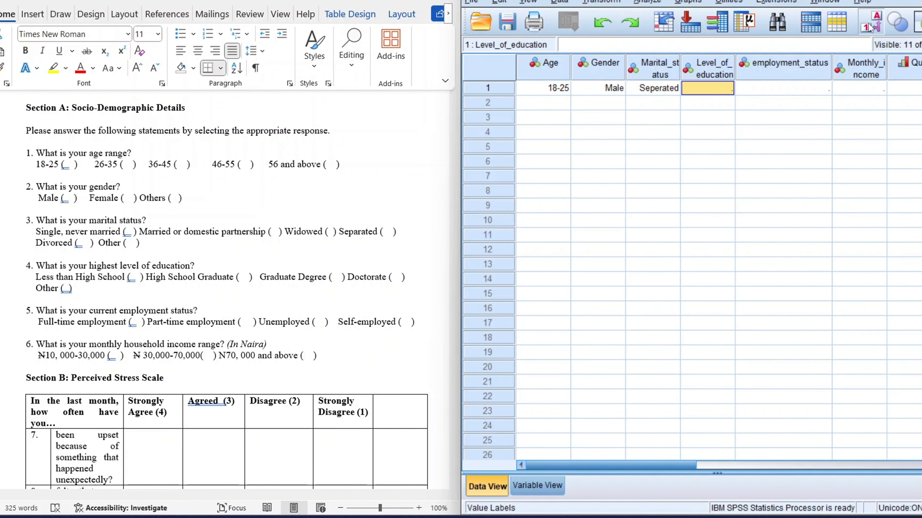
Step: Enter 3 for Level_of_education and 2 for employment_status in the first case
{"action": "left_click", "coordinate": [700, 89]}
{"action": "type", "text": "3"}
{"action": "key", "text": "Tab"}
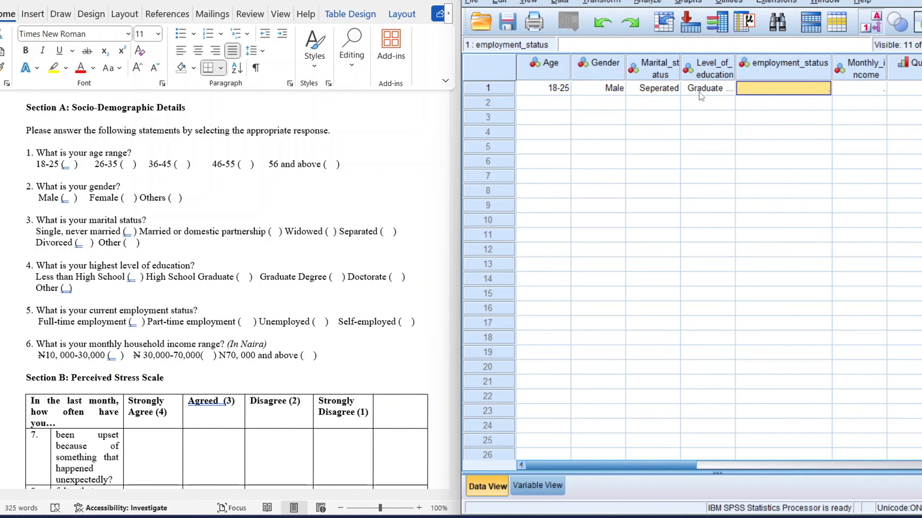
{"action": "type", "text": "2"}
{"action": "key", "text": "Tab"}
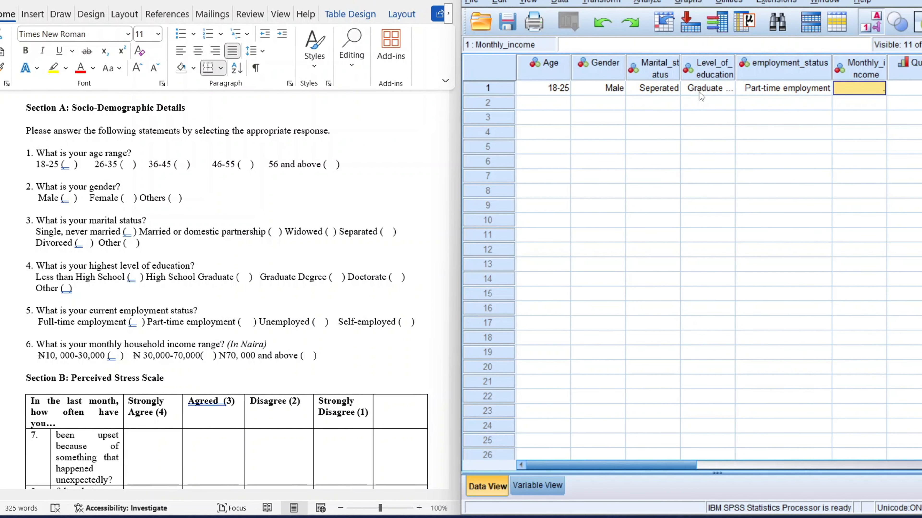
Step: Enter 2 for Monthly_income and 1, 1 and 2 for Que7 to Que9 in the first case
{"action": "type", "text": "2"}
{"action": "key", "text": "Tab"}
{"action": "type", "text": "1"}
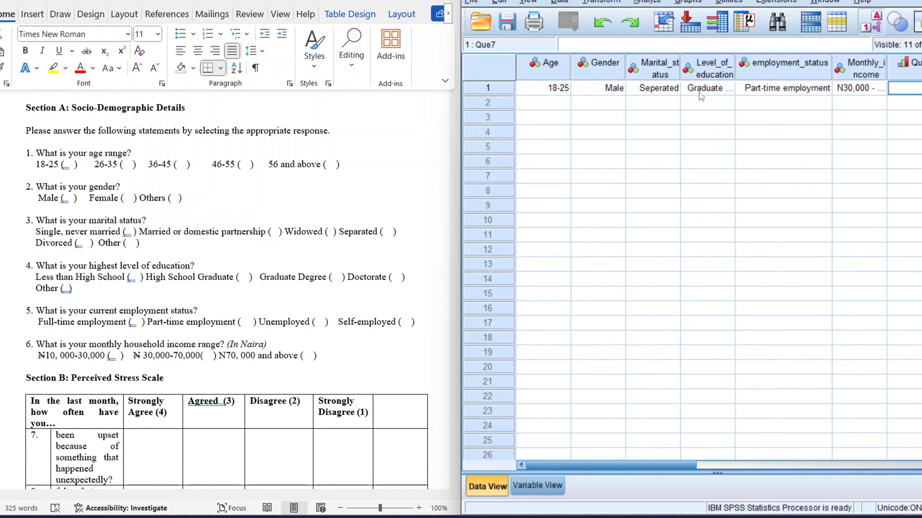
{"action": "key", "text": "Tab"}
{"action": "type", "text": "1"}
{"action": "key", "text": "Tab"}
{"action": "type", "text": "2"}
{"action": "key", "text": "Tab"}
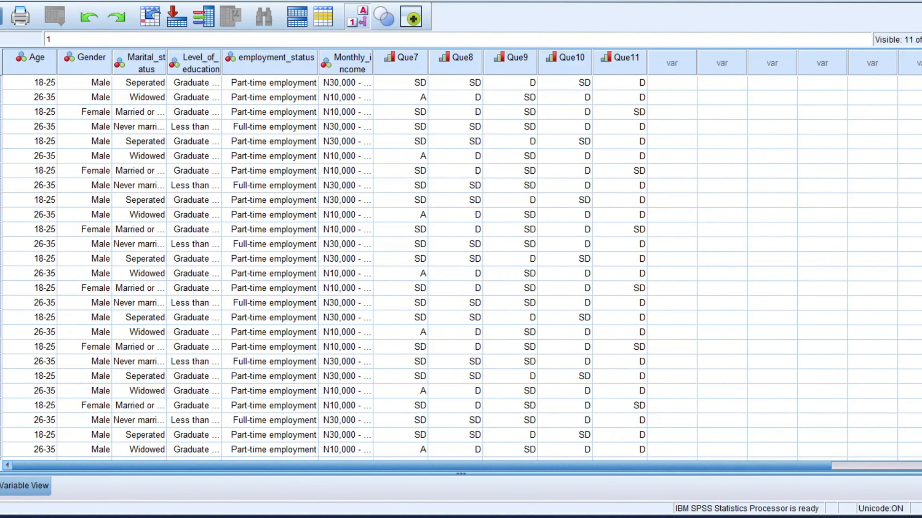
Step: Display numeric codes instead of value labels and scroll through all the entered cases
{"action": "left_click", "coordinate": [358, 16]}
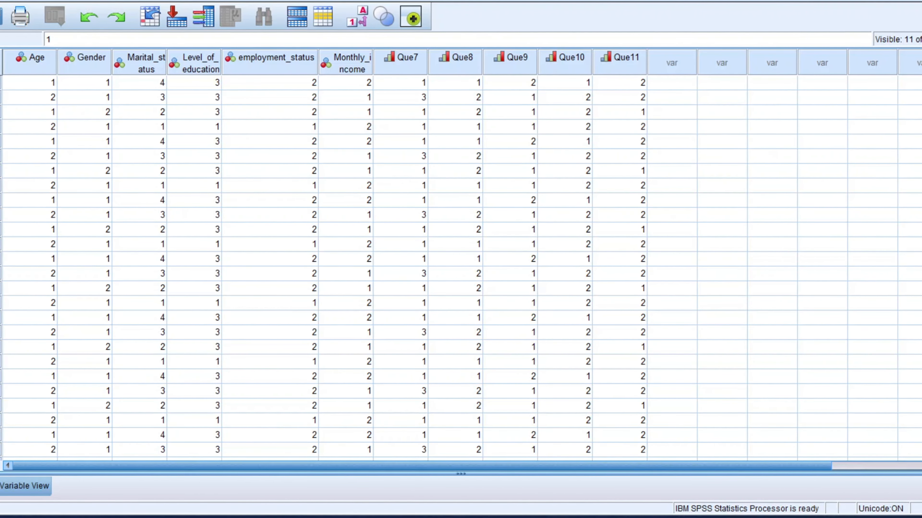
{"action": "scroll", "coordinate": [778, 146], "scroll_direction": "down", "scroll_amount": 3}
{"action": "scroll", "coordinate": [919, 391], "scroll_direction": "down", "scroll_amount": 20}
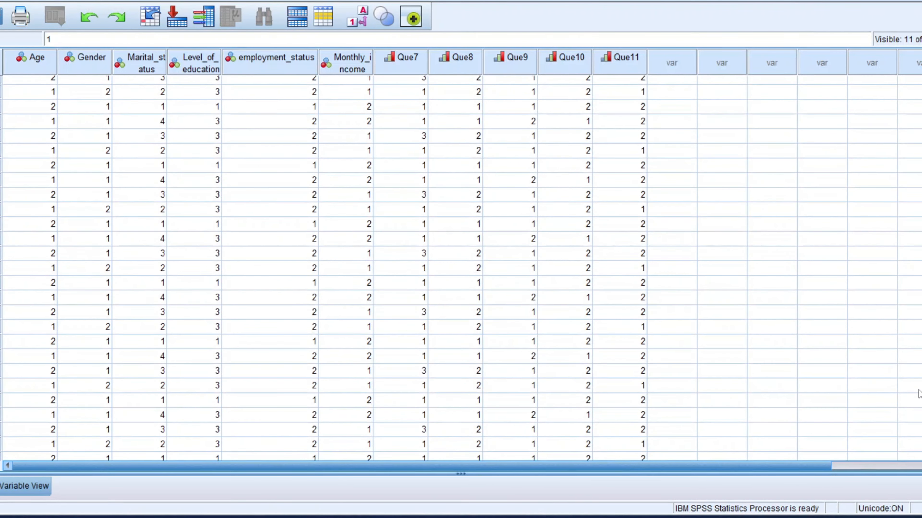
{"action": "scroll", "coordinate": [919, 391], "scroll_direction": "up", "scroll_amount": 10}
{"action": "scroll", "coordinate": [460, 269], "scroll_direction": "down", "scroll_amount": 6}
{"action": "scroll", "coordinate": [460, 269], "scroll_direction": "up", "scroll_amount": 1}
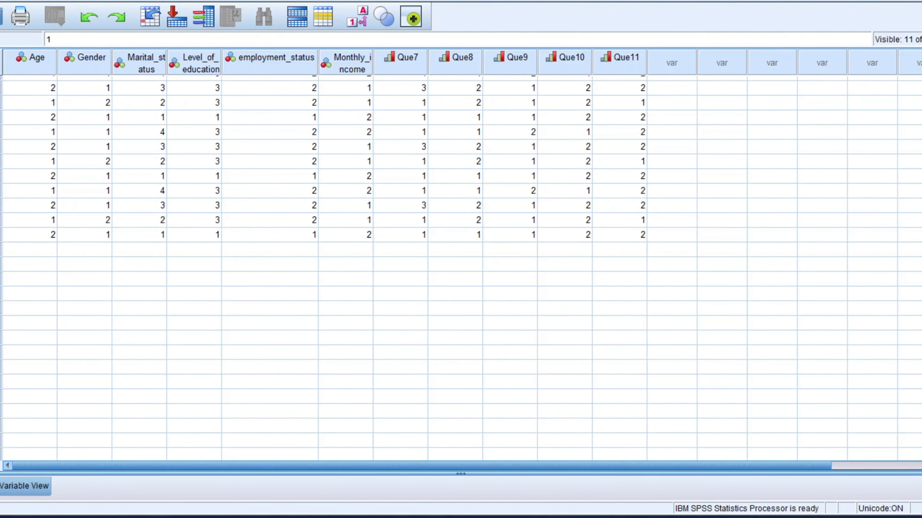
{"action": "scroll", "coordinate": [461, 269], "scroll_direction": "up", "scroll_amount": 5}
{"action": "scroll", "coordinate": [460, 269], "scroll_direction": "up", "scroll_amount": 5}
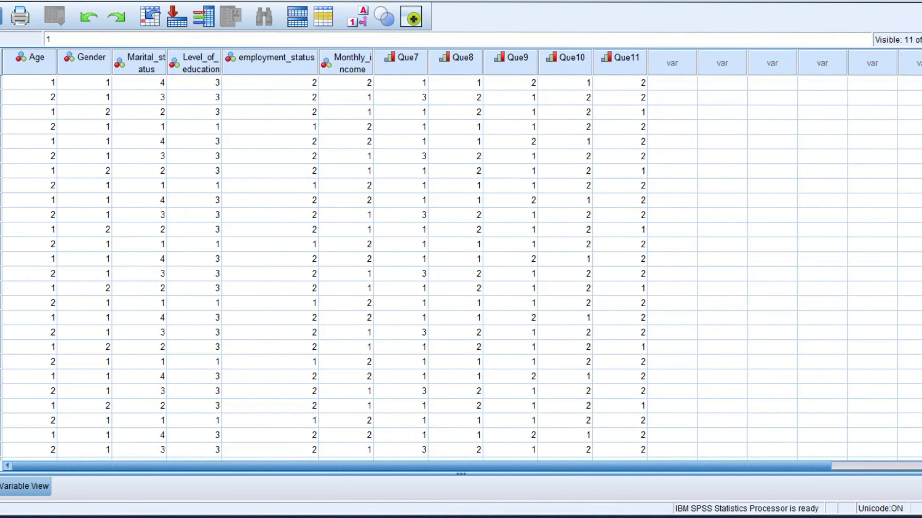
Step: Review the dataset with value labels toggled, then widen the Marital_status column to fit its name
{"action": "left_click", "coordinate": [349, 19]}
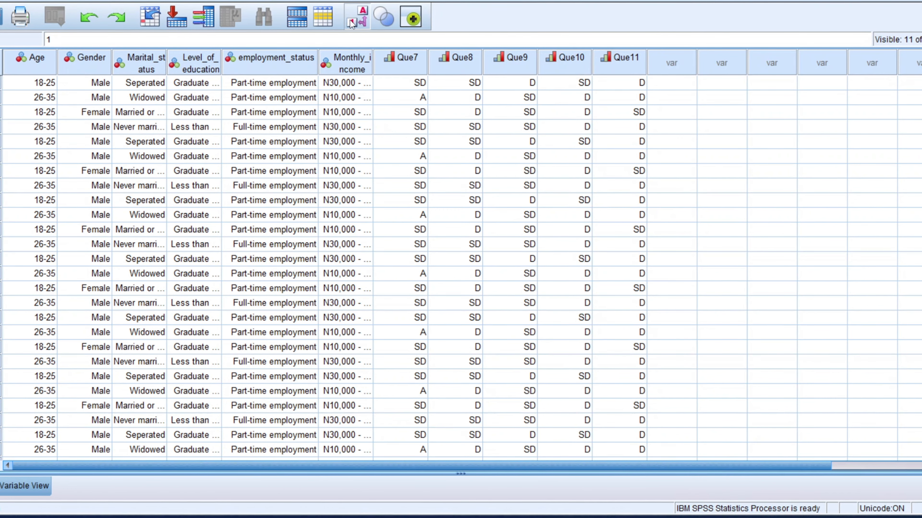
{"action": "left_click", "coordinate": [350, 20]}
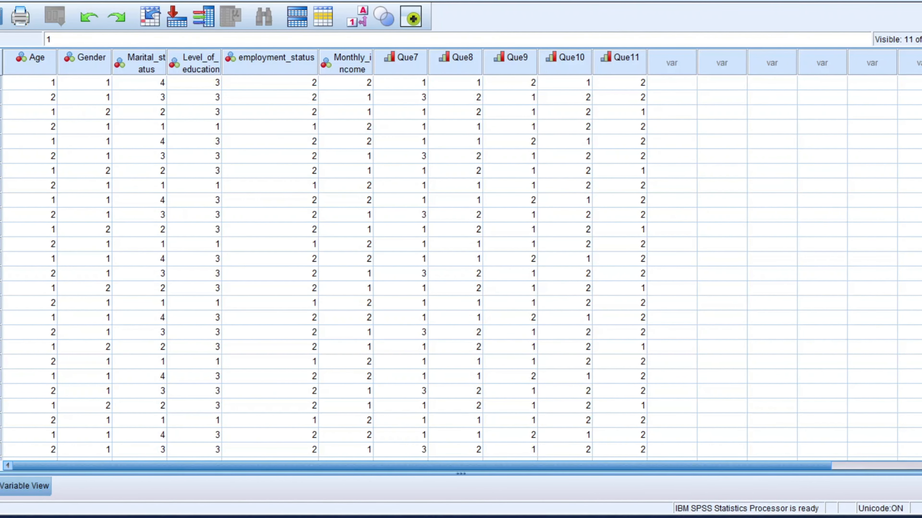
{"action": "scroll", "coordinate": [916, 387], "scroll_direction": "down", "scroll_amount": 20}
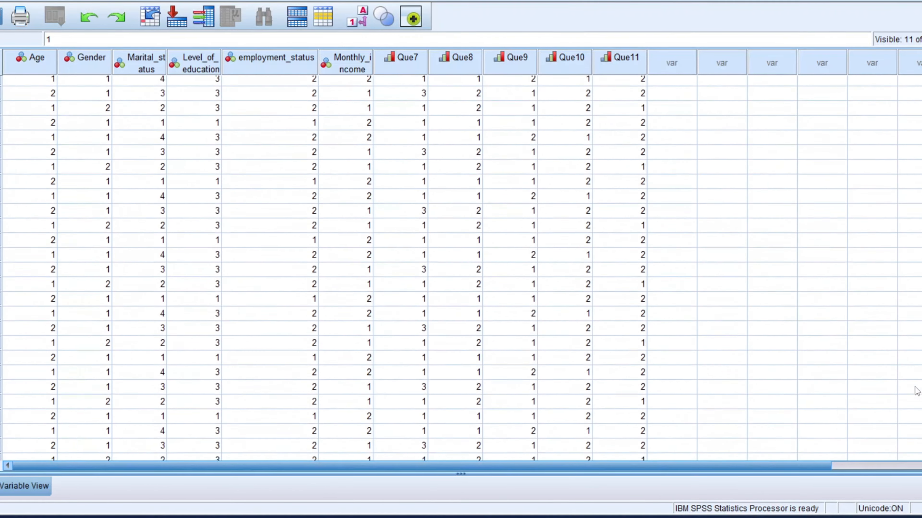
{"action": "scroll", "coordinate": [913, 377], "scroll_direction": "up", "scroll_amount": 10}
{"action": "left_click_drag", "start_coordinate": [911, 404], "coordinate": [912, 123]}
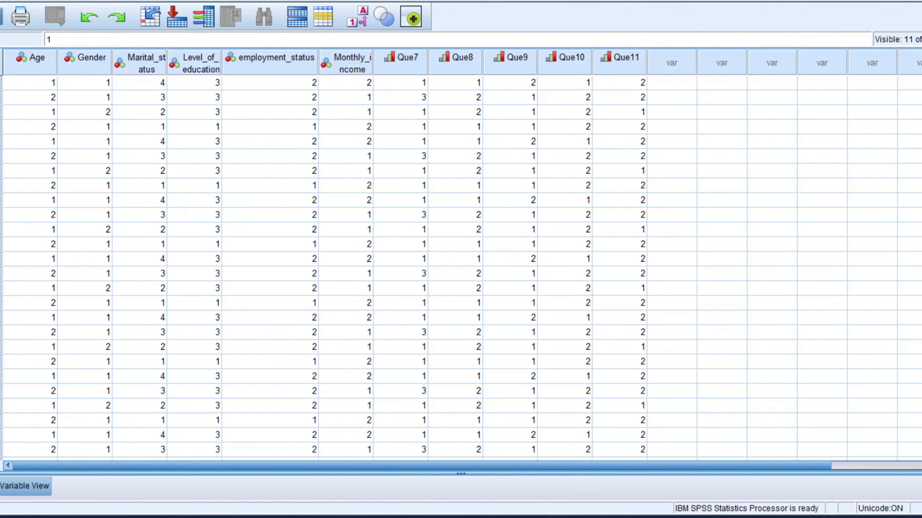
{"action": "double_click", "coordinate": [166, 64]}
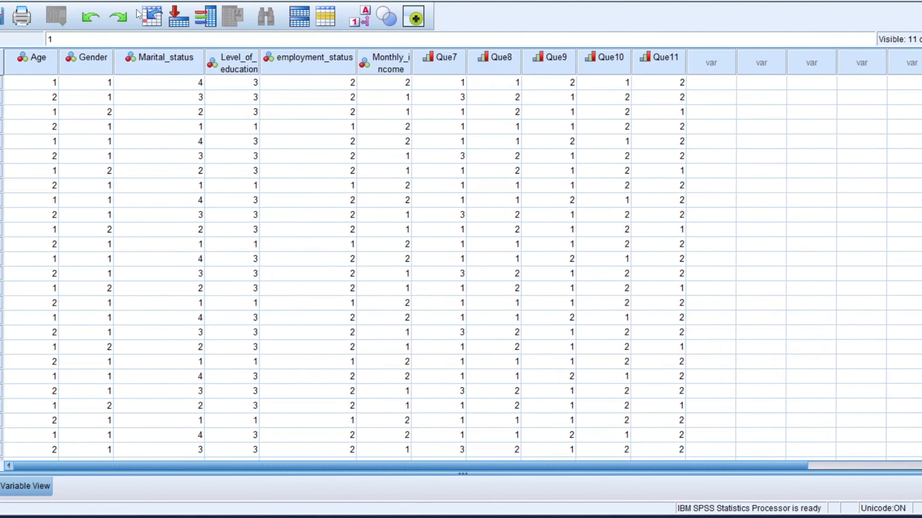
Step: Open the Frequencies dialog and add Age and Gender to the Variable(s) list
{"action": "left_click", "coordinate": [138, 1]}
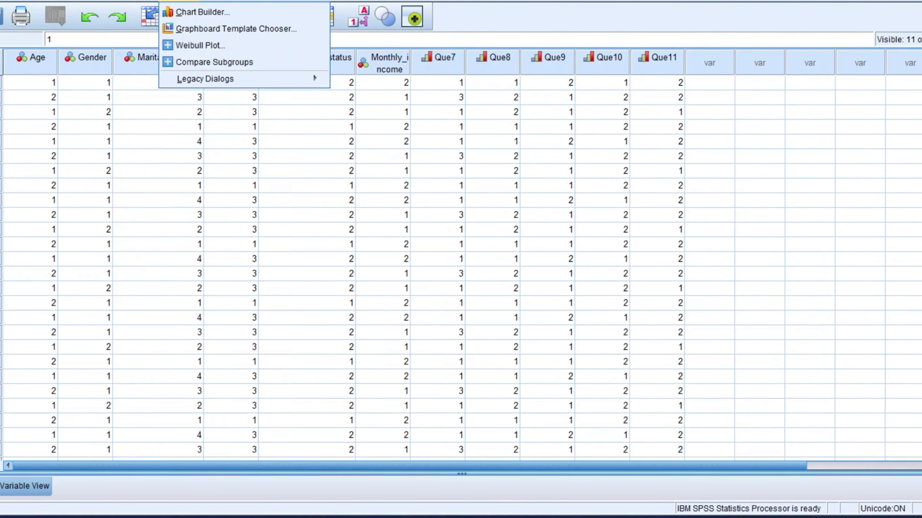
{"action": "mouse_move", "coordinate": [95, 2]}
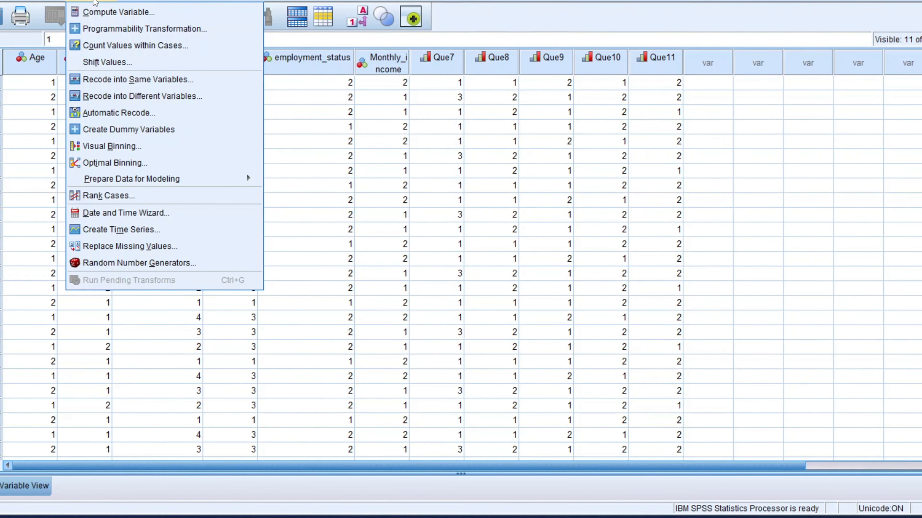
{"action": "mouse_move", "coordinate": [138, 1]}
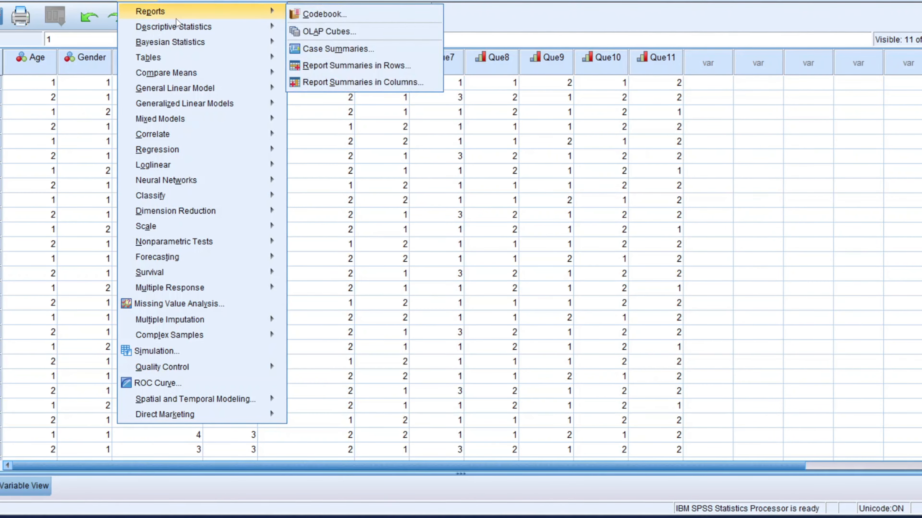
{"action": "mouse_move", "coordinate": [193, 31]}
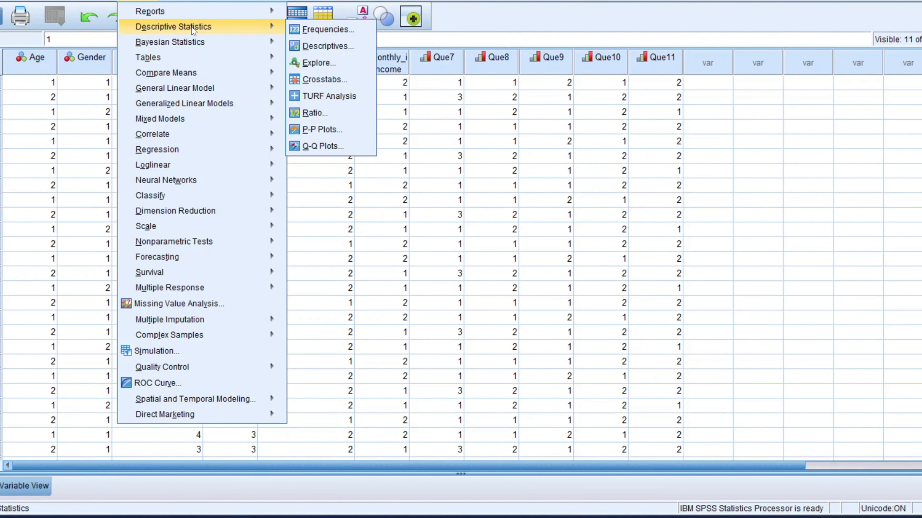
{"action": "left_click", "coordinate": [318, 32]}
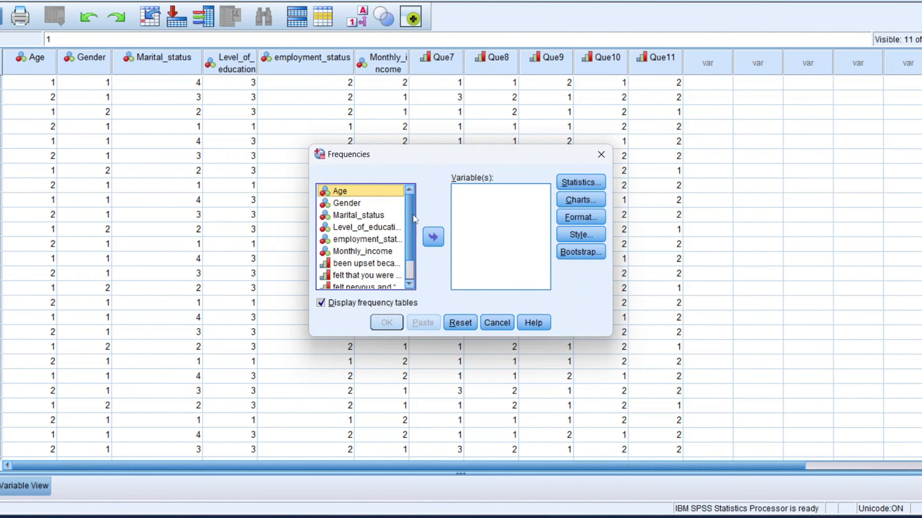
{"action": "scroll", "coordinate": [409, 228], "scroll_direction": "down", "scroll_amount": 1}
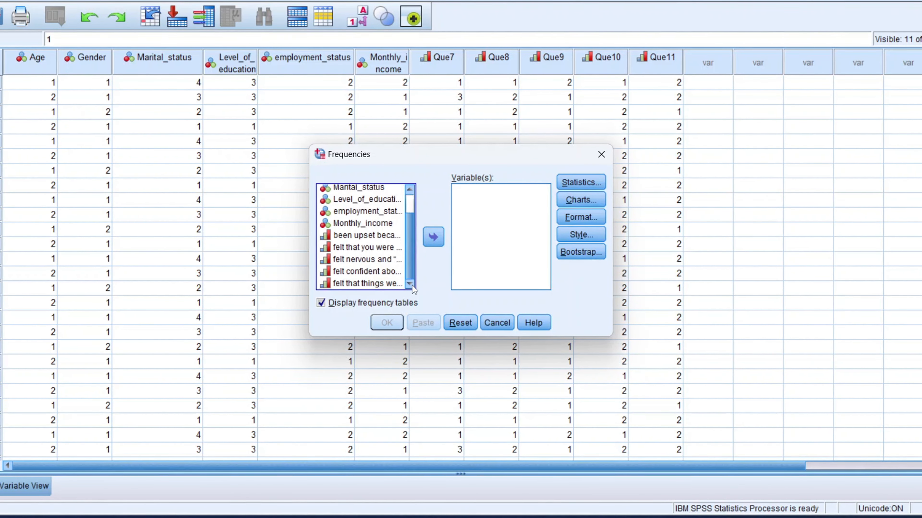
{"action": "scroll", "coordinate": [409, 225], "scroll_direction": "up", "scroll_amount": 1}
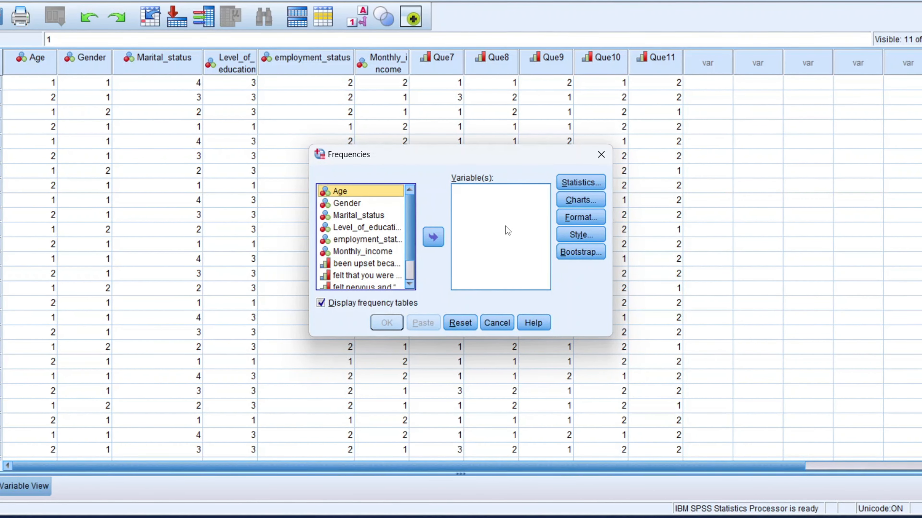
{"action": "left_click", "coordinate": [433, 237]}
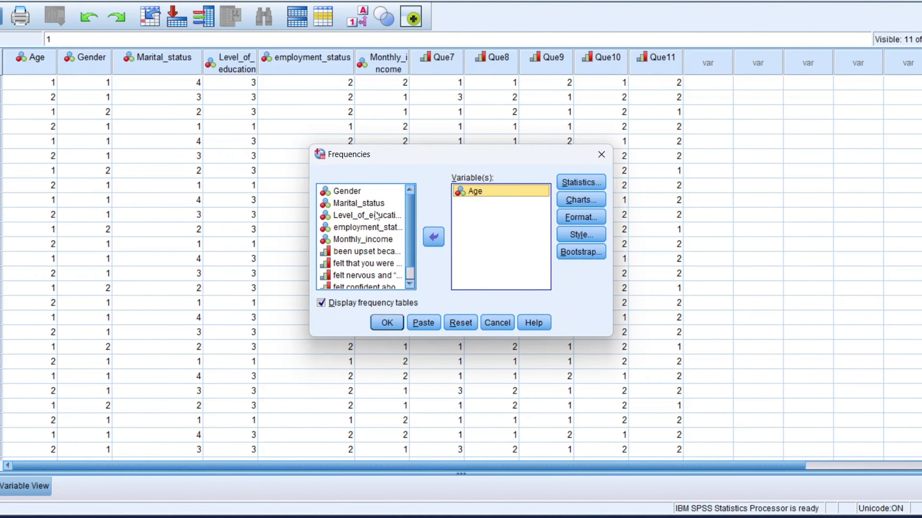
{"action": "left_click_drag", "start_coordinate": [346, 191], "coordinate": [484, 195]}
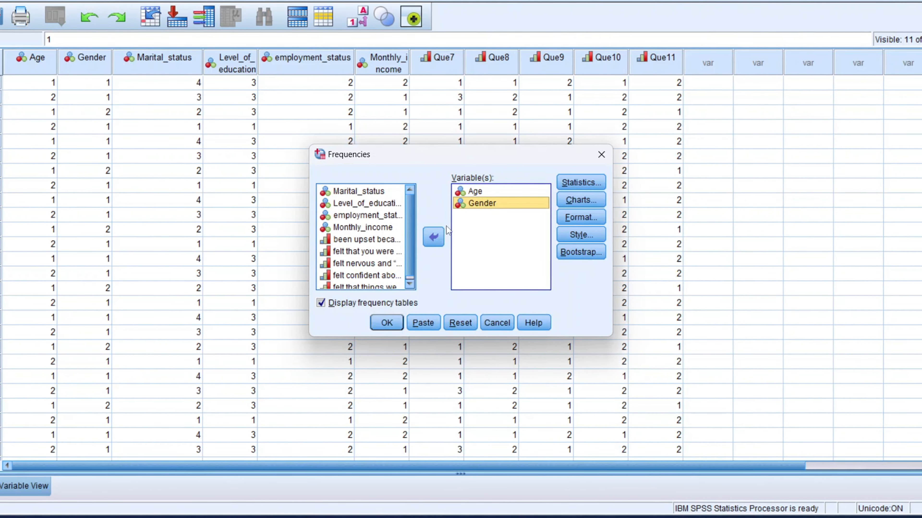
{"action": "left_click", "coordinate": [433, 238]}
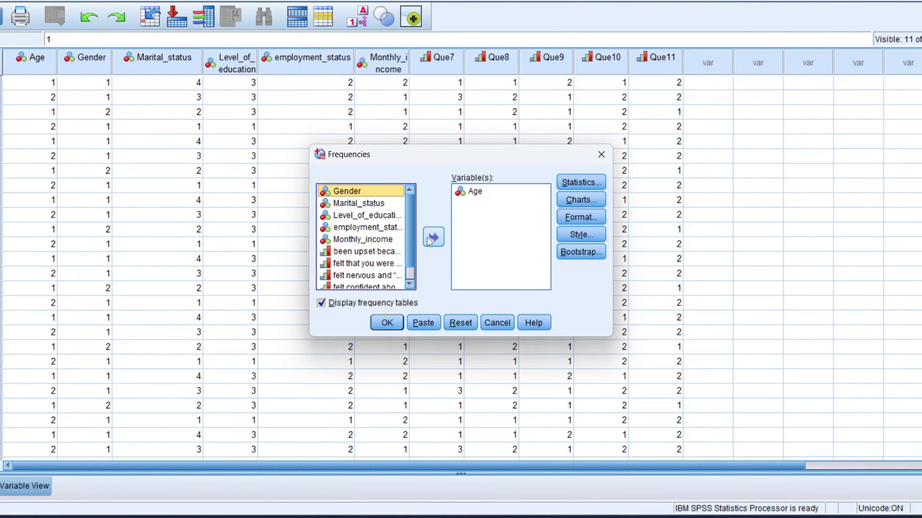
{"action": "left_click", "coordinate": [431, 238]}
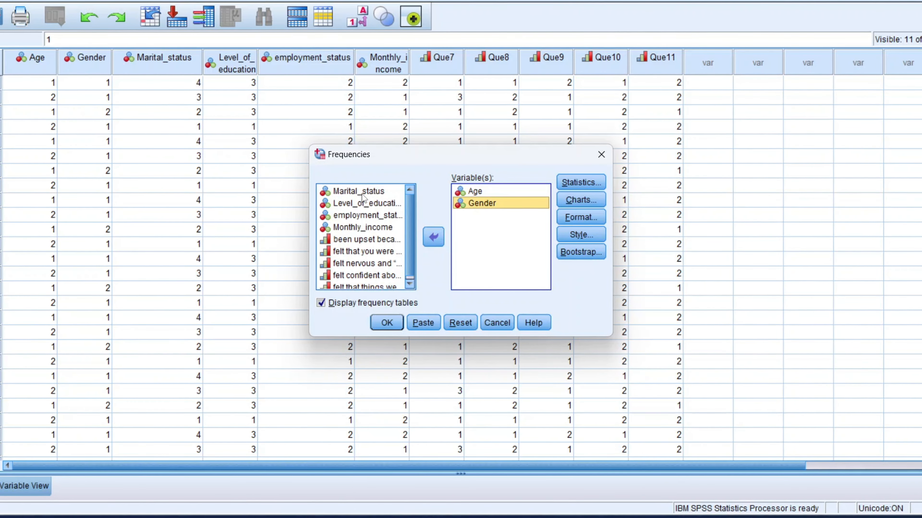
Step: Add Marital_status, Level_of_education, employment_status and Monthly_income to the Variable(s) list
{"action": "left_click", "coordinate": [362, 194]}
{"action": "left_click", "coordinate": [435, 237]}
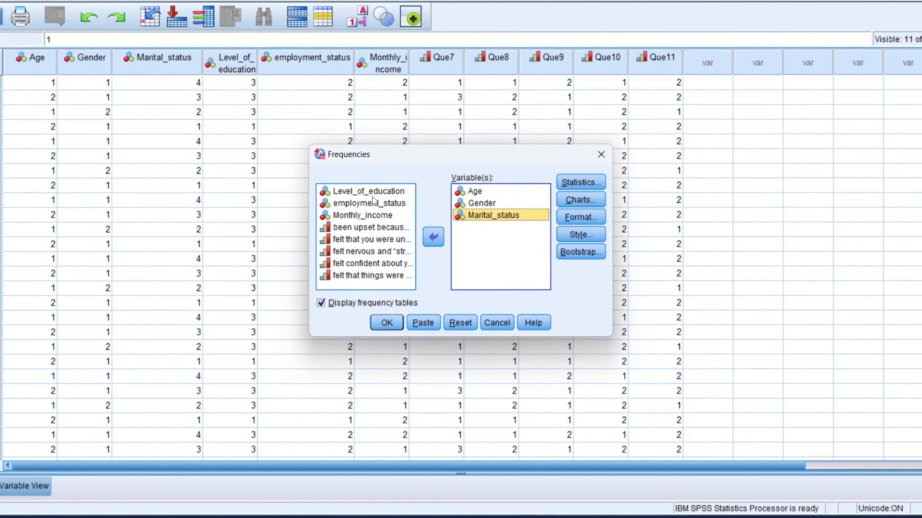
{"action": "left_click", "coordinate": [375, 194]}
{"action": "left_click", "coordinate": [433, 238]}
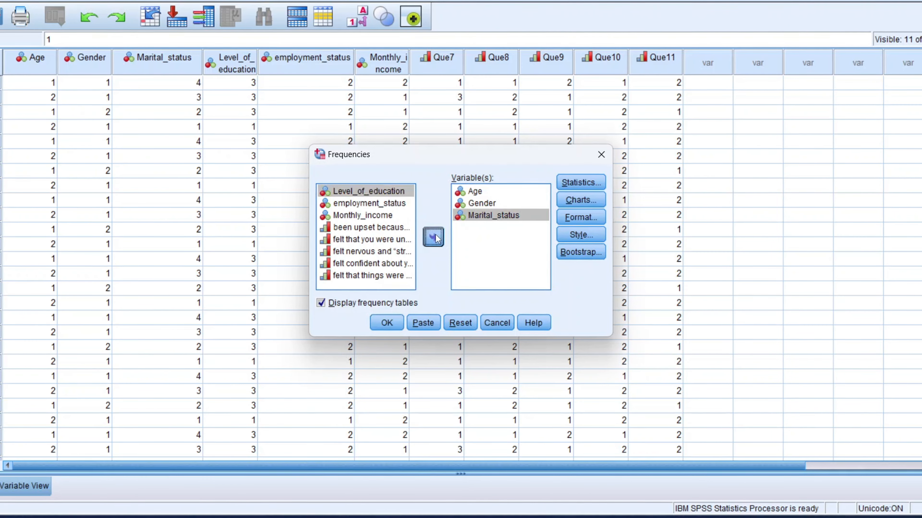
{"action": "left_click", "coordinate": [366, 193]}
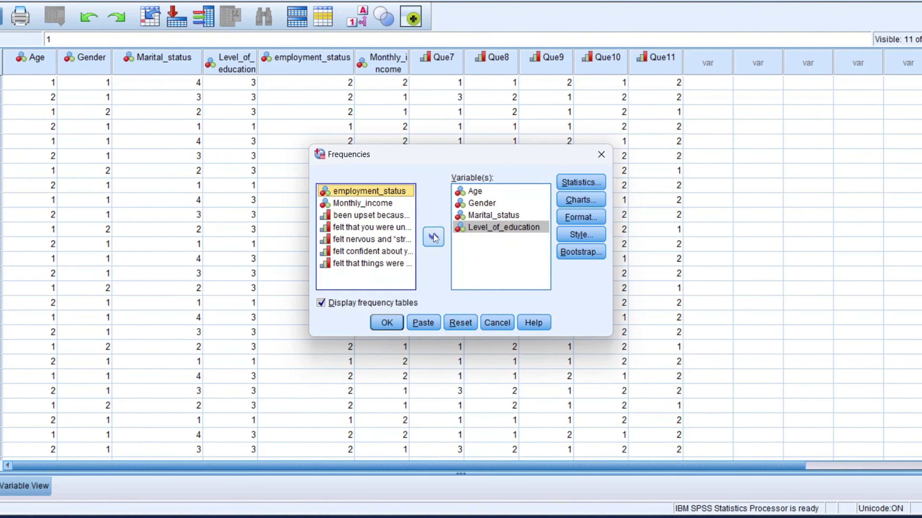
{"action": "left_click", "coordinate": [434, 235]}
{"action": "left_click", "coordinate": [366, 193]}
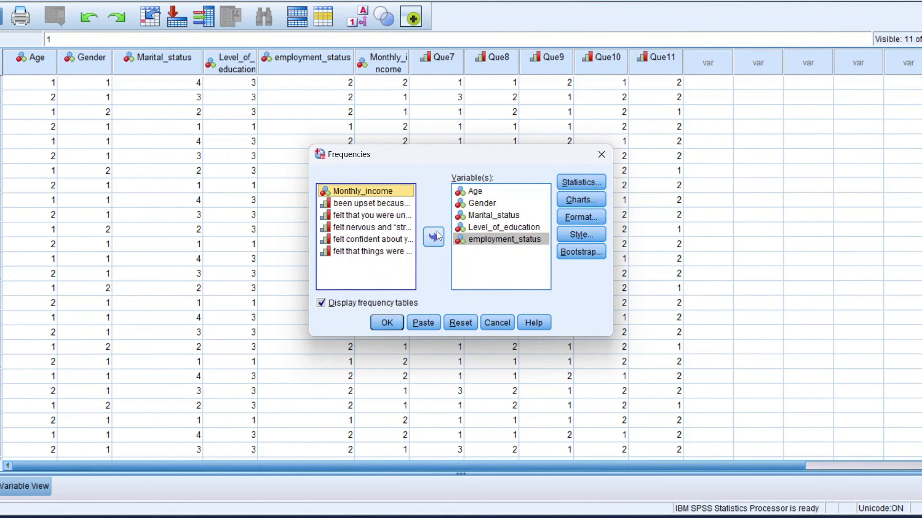
{"action": "left_click", "coordinate": [433, 237]}
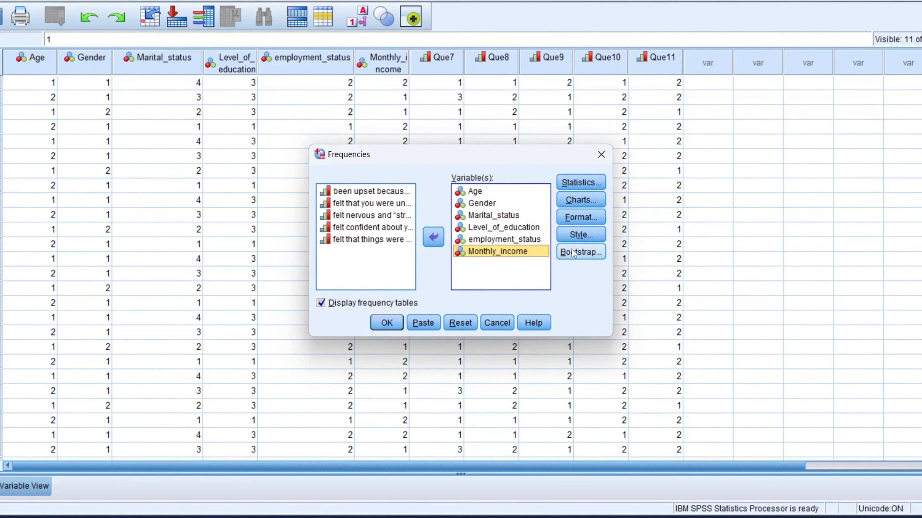
Step: Inspect the Statistics, Charts and Format sub-dialogs of Frequencies without changing any options
{"action": "left_click", "coordinate": [592, 184]}
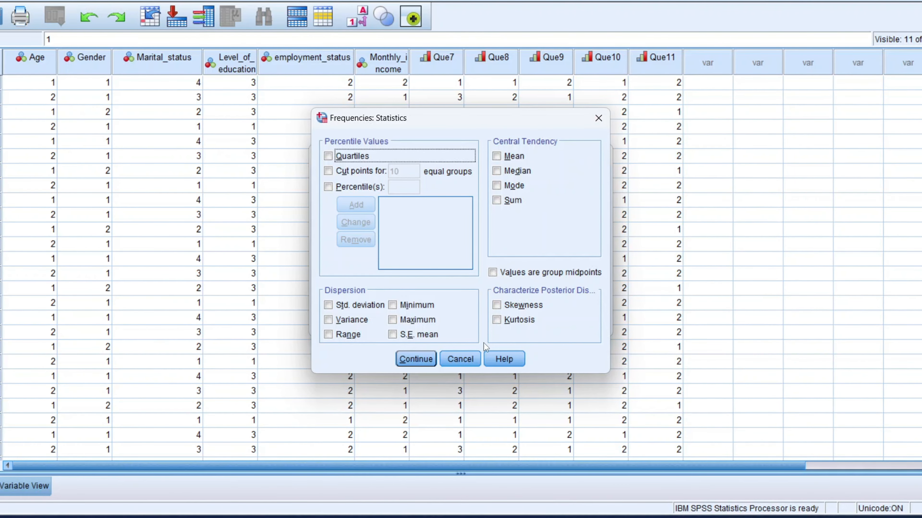
{"action": "left_click", "coordinate": [467, 358]}
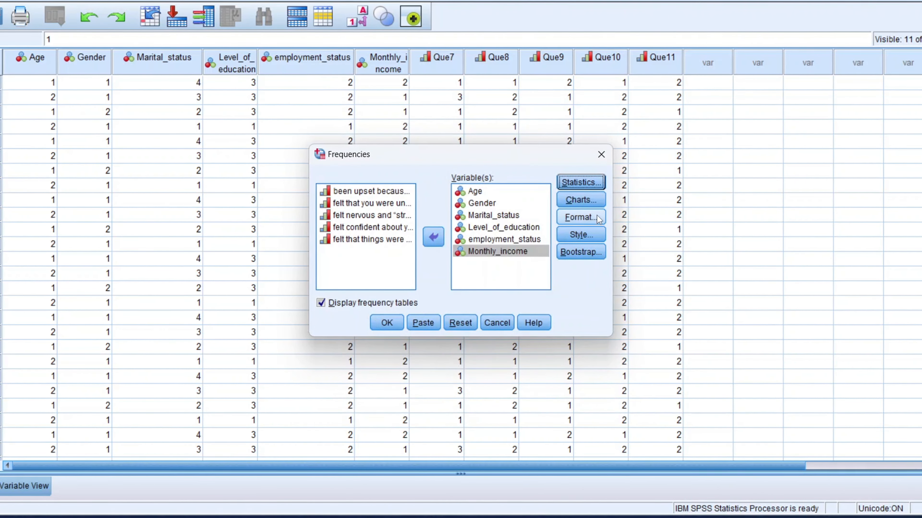
{"action": "left_click", "coordinate": [581, 201]}
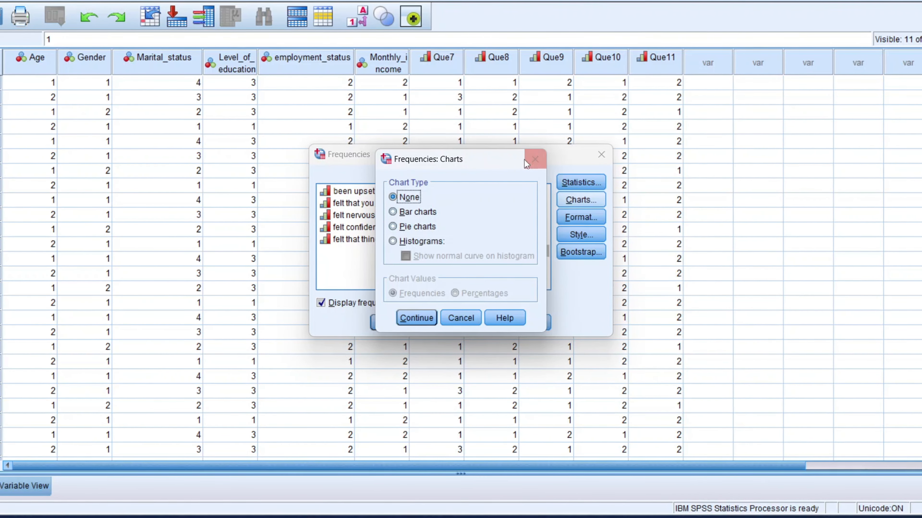
{"action": "left_click", "coordinate": [530, 161]}
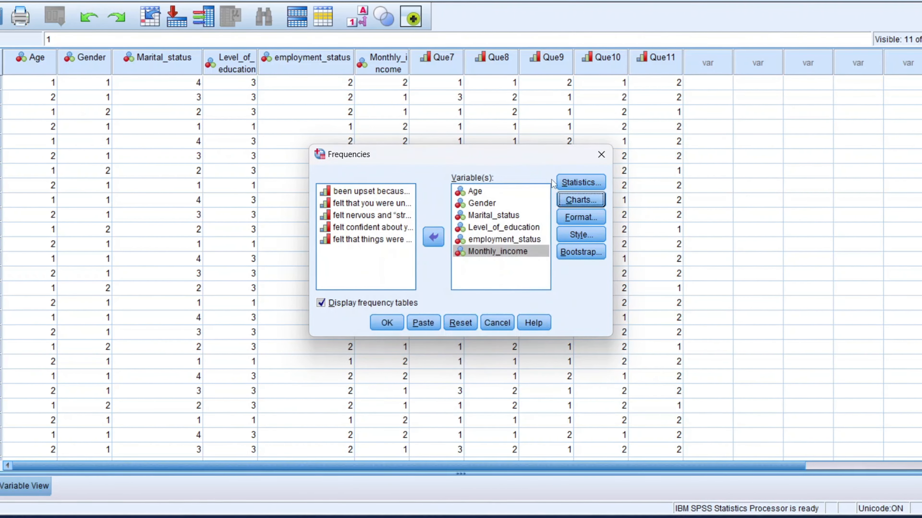
{"action": "left_click", "coordinate": [585, 217]}
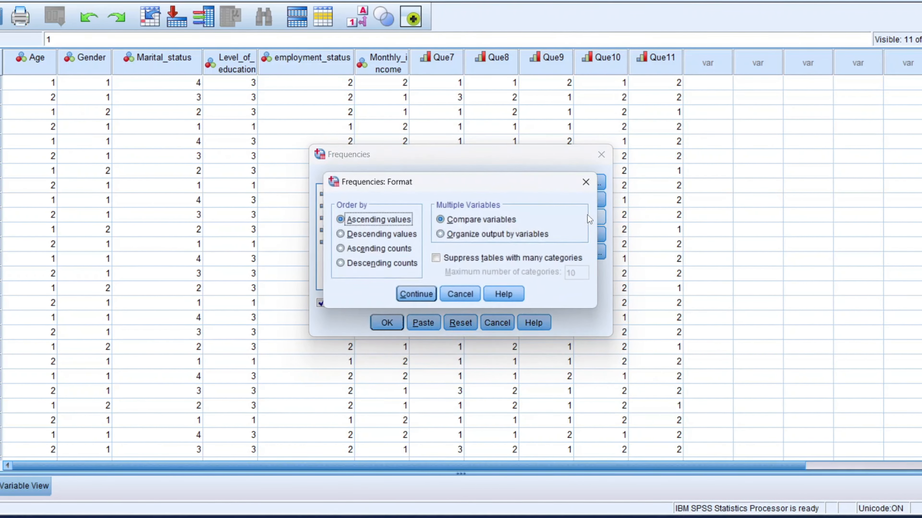
{"action": "left_click", "coordinate": [469, 292]}
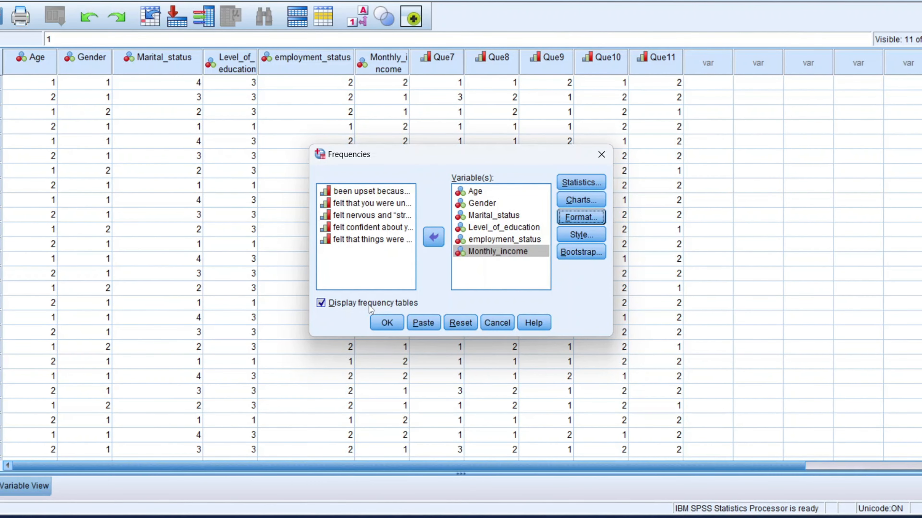
Step: Run the frequency analysis and maximize the output viewer window
{"action": "left_click", "coordinate": [387, 323]}
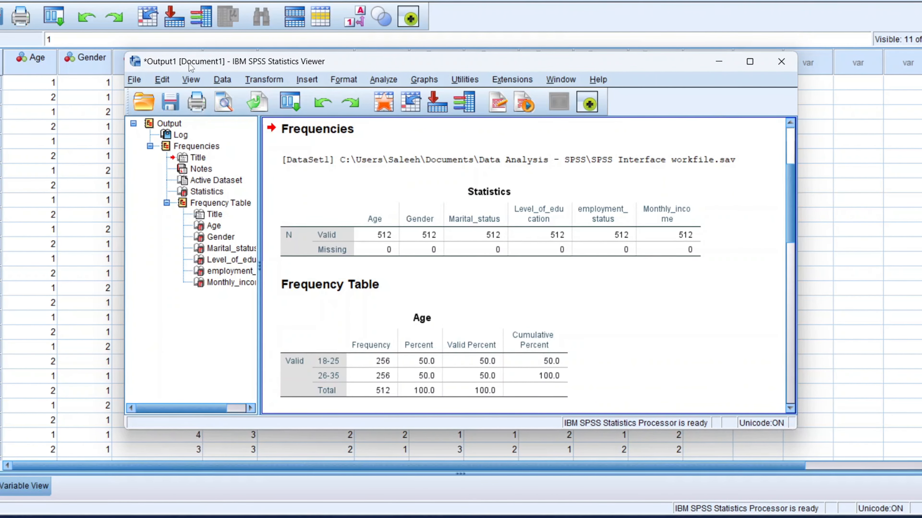
{"action": "left_click", "coordinate": [747, 67]}
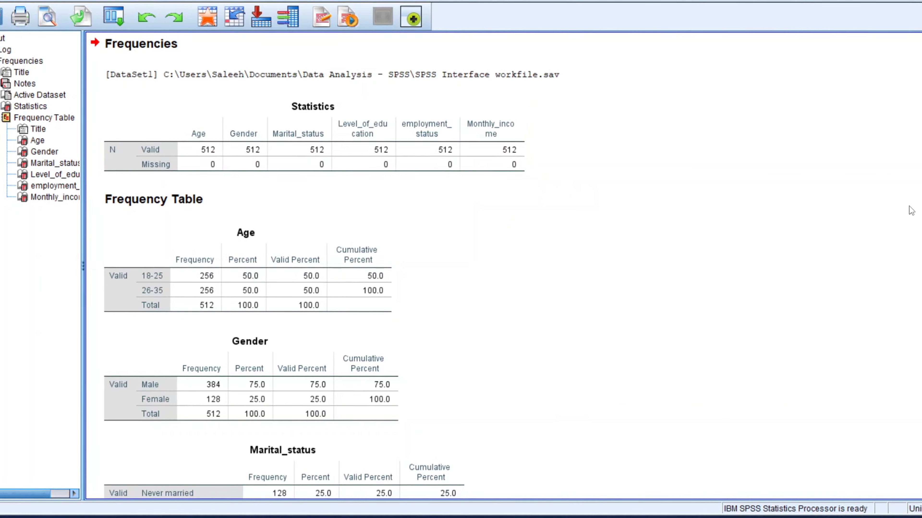
{"action": "scroll", "coordinate": [501, 265], "scroll_direction": "down", "scroll_amount": 10}
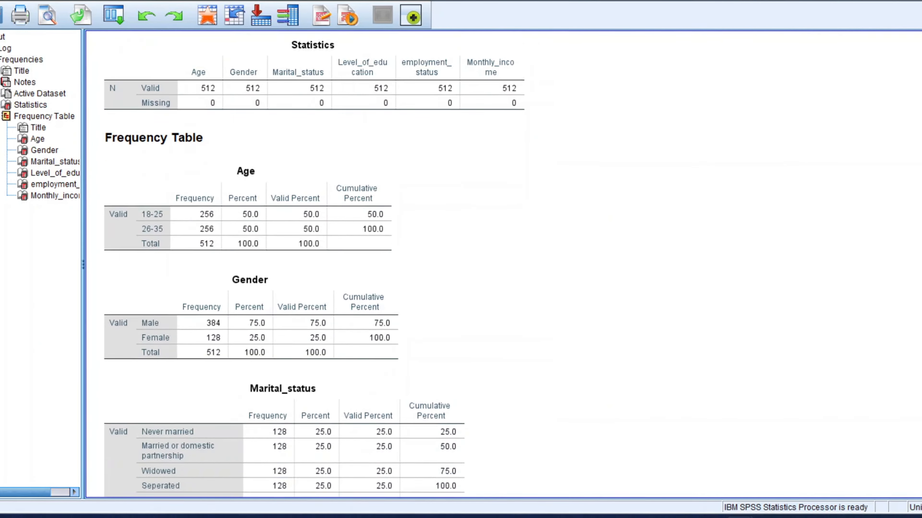
{"action": "scroll", "coordinate": [911, 428], "scroll_direction": "down", "scroll_amount": 3}
{"action": "scroll", "coordinate": [911, 427], "scroll_direction": "up", "scroll_amount": 12}
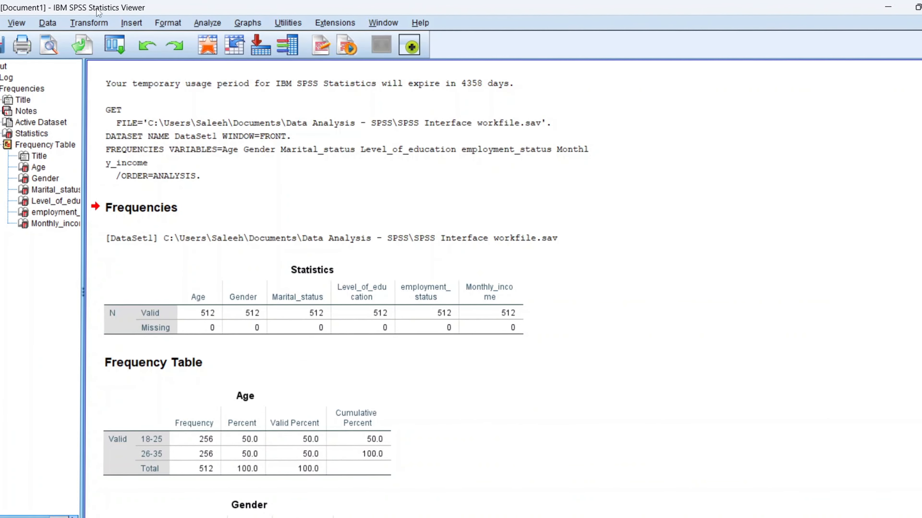
Step: Review the Statistics table and the frequency tables for each demographic variable in the output
{"action": "left_click", "coordinate": [279, 309]}
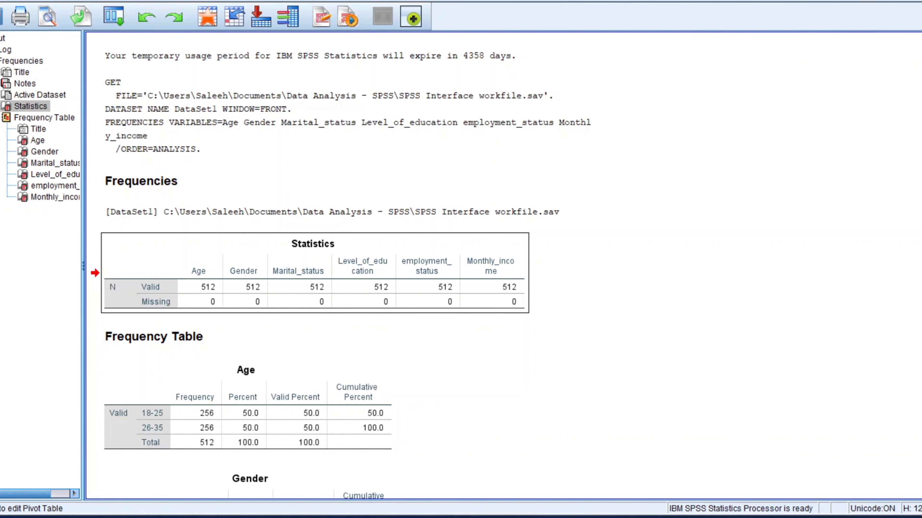
{"action": "scroll", "coordinate": [504, 265], "scroll_direction": "down", "scroll_amount": 4}
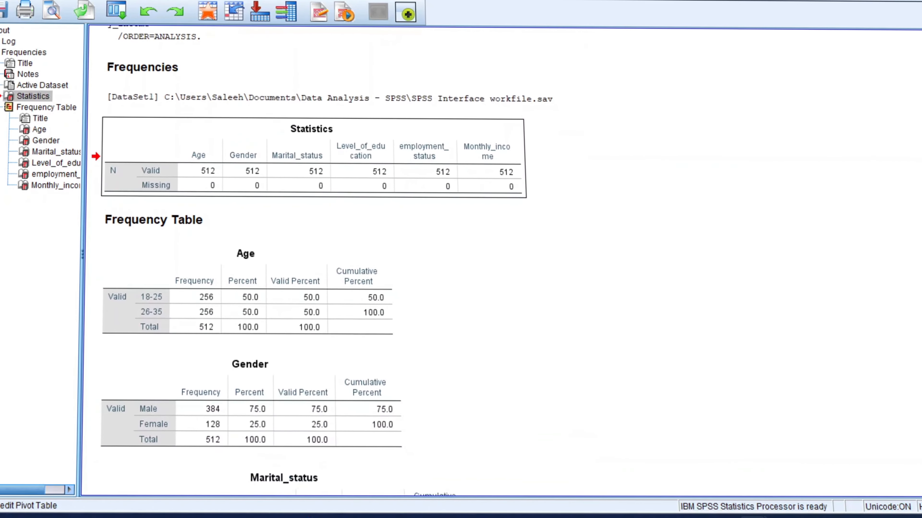
{"action": "left_click", "coordinate": [132, 288]}
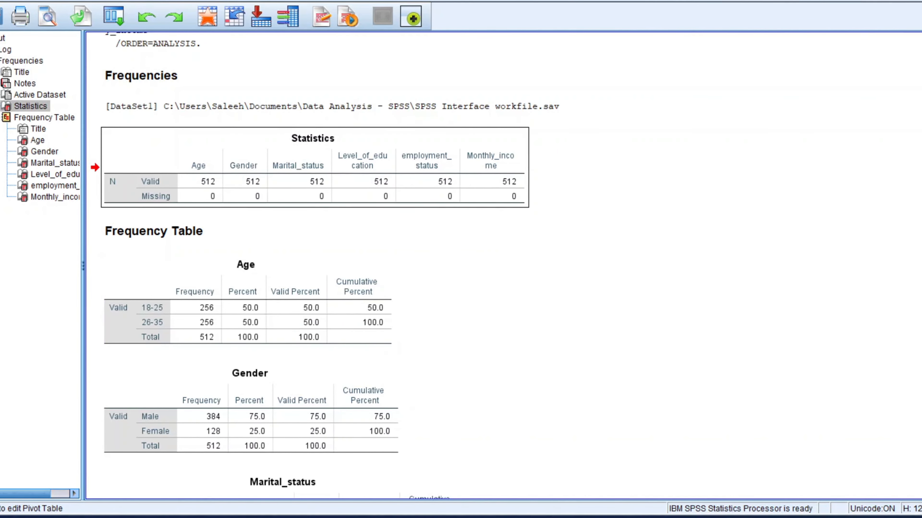
{"action": "scroll", "coordinate": [501, 265], "scroll_direction": "down", "scroll_amount": 5}
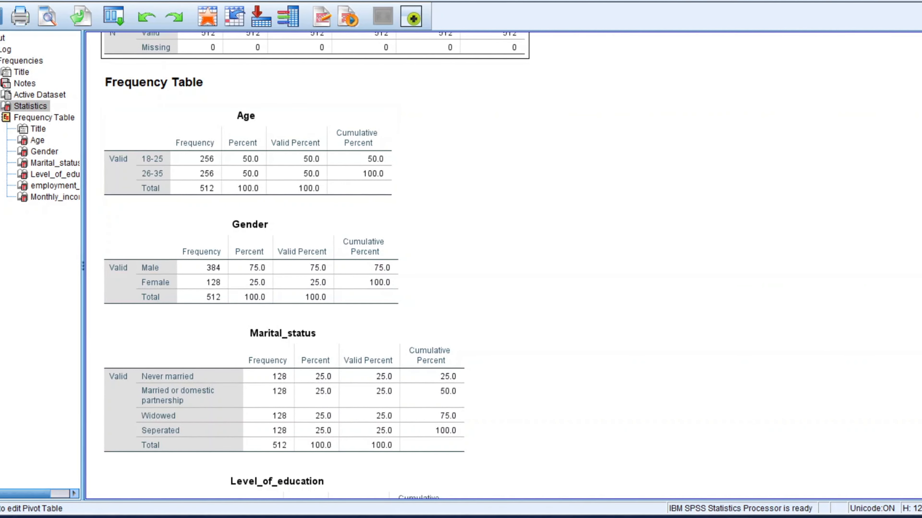
{"action": "scroll", "coordinate": [275, 254], "scroll_direction": "down", "scroll_amount": 3}
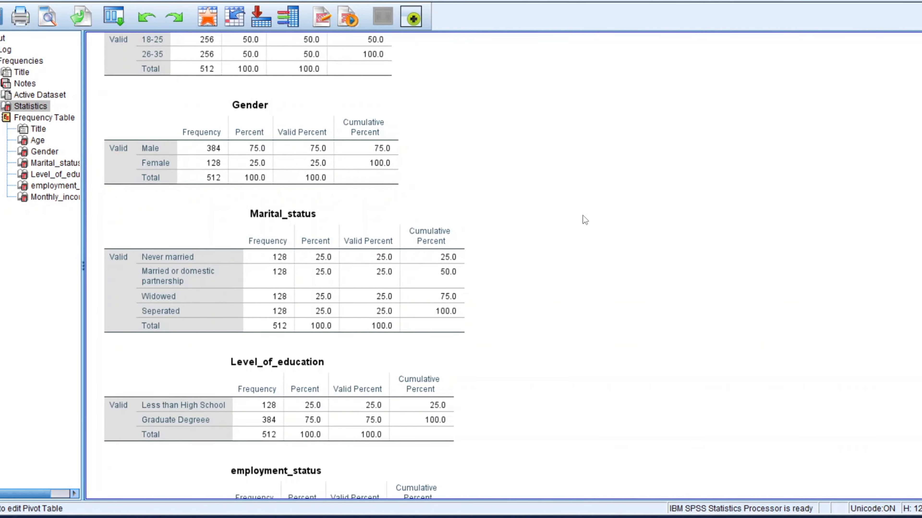
{"action": "scroll", "coordinate": [275, 254], "scroll_direction": "down", "scroll_amount": 3}
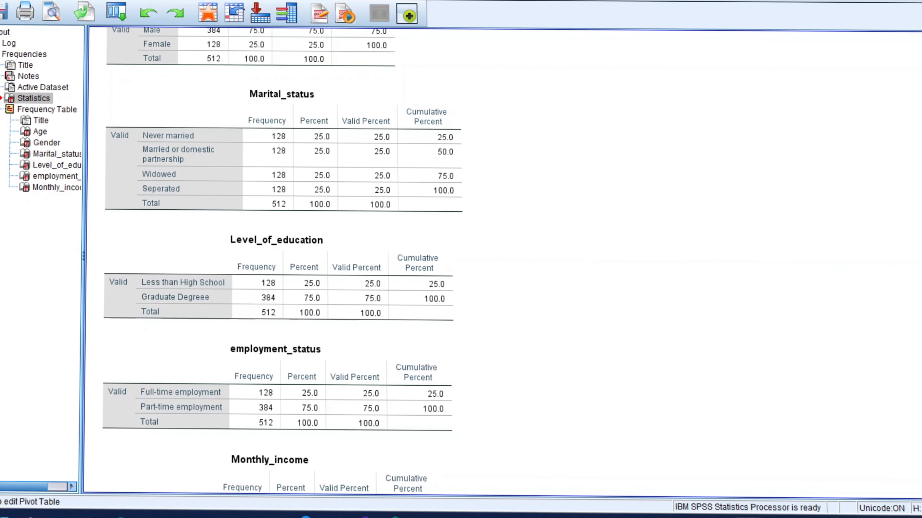
{"action": "scroll", "coordinate": [766, 241], "scroll_direction": "up", "scroll_amount": 3}
{"action": "scroll", "coordinate": [823, 285], "scroll_direction": "down", "scroll_amount": 3}
{"action": "left_click", "coordinate": [233, 260]}
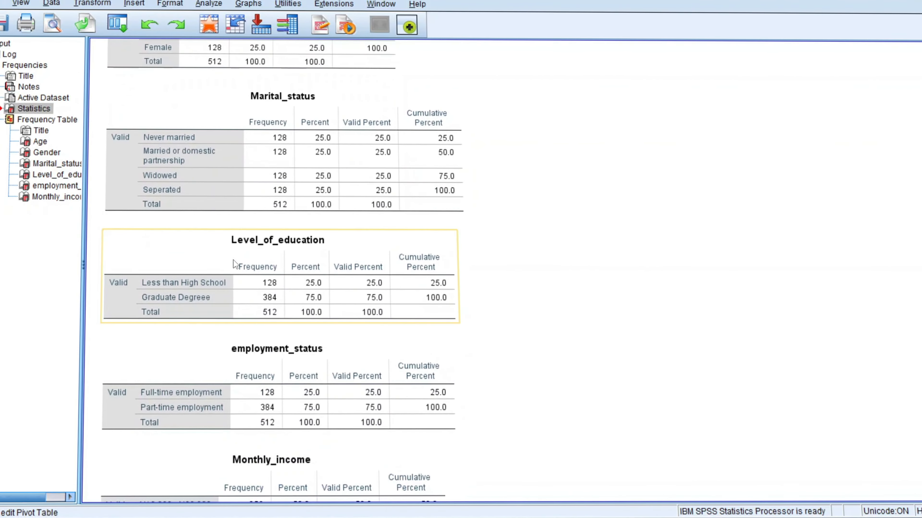
{"action": "left_click", "coordinate": [266, 182]}
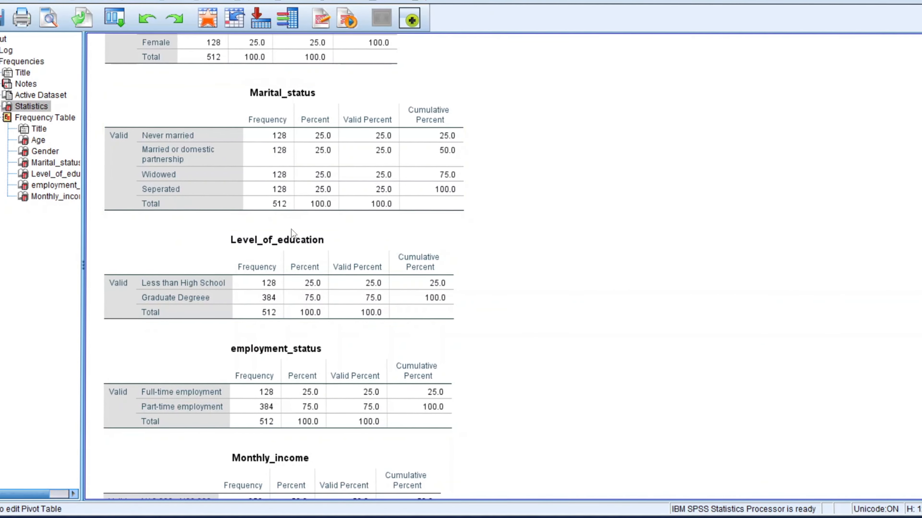
{"action": "left_click", "coordinate": [305, 206]}
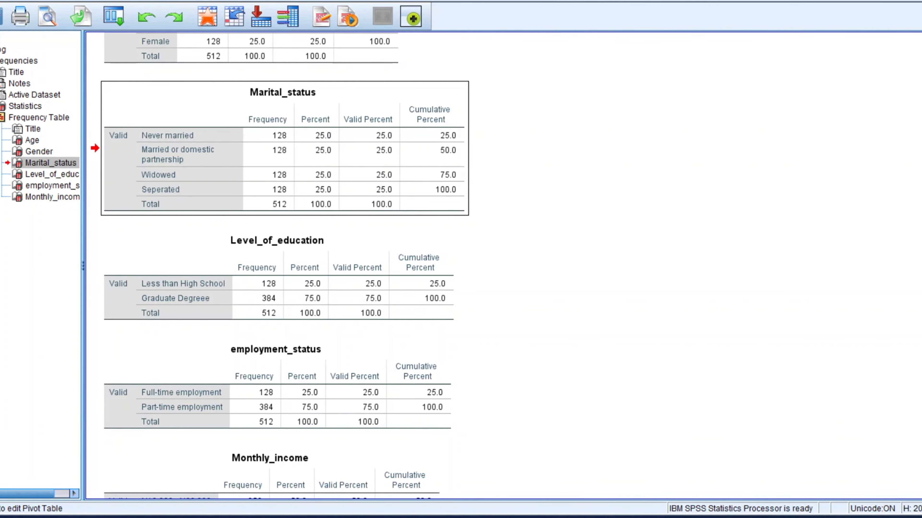
Step: Save the output viewer file as SPSS Coding practice Output in the Data Analysis folder
{"action": "scroll", "coordinate": [254, 436], "scroll_direction": "down", "scroll_amount": 3}
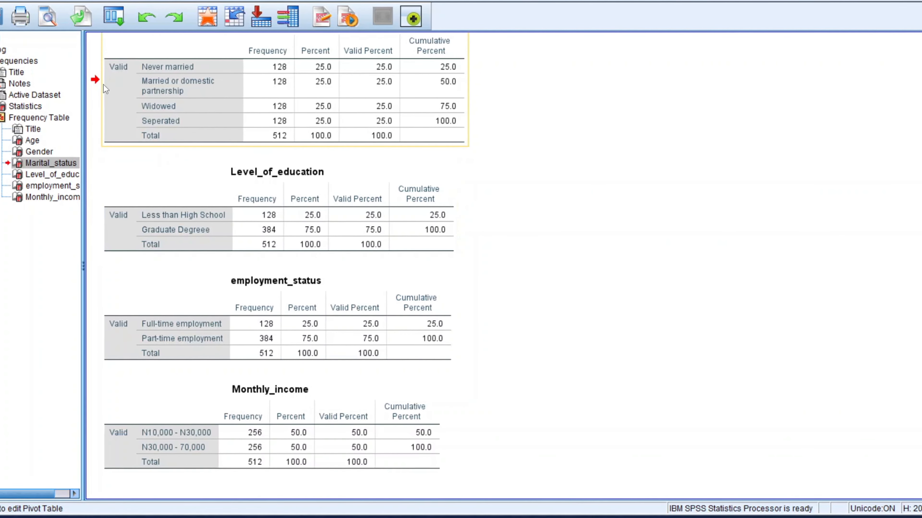
{"action": "left_click", "coordinate": [1, 19]}
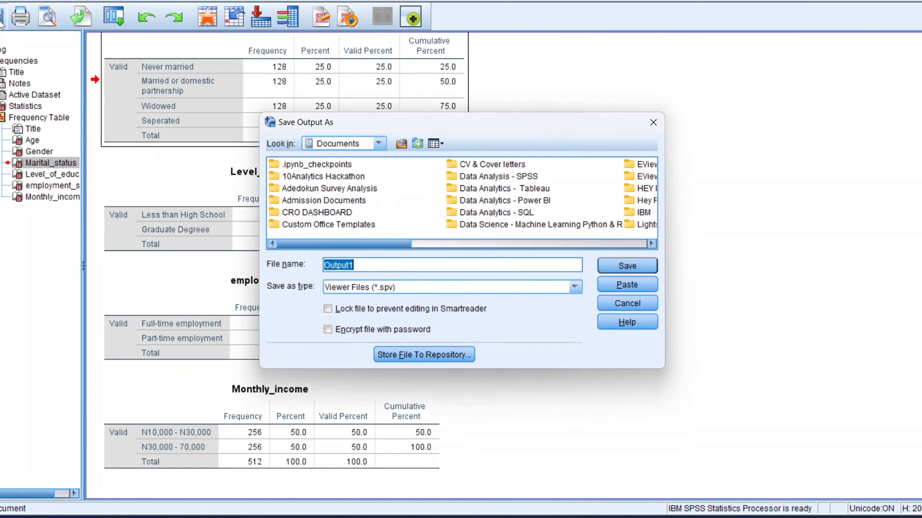
{"action": "double_click", "coordinate": [505, 185]}
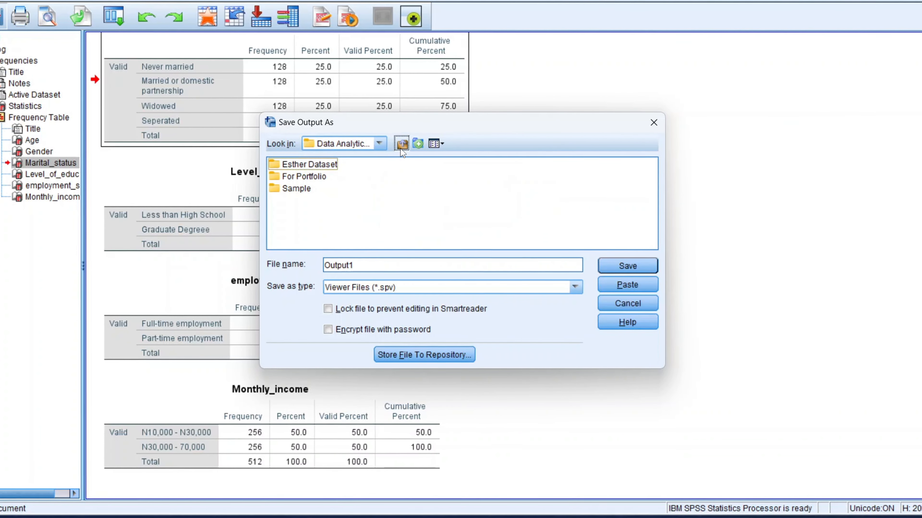
{"action": "left_click", "coordinate": [401, 145]}
{"action": "left_click", "coordinate": [497, 178]}
{"action": "double_click", "coordinate": [496, 178]}
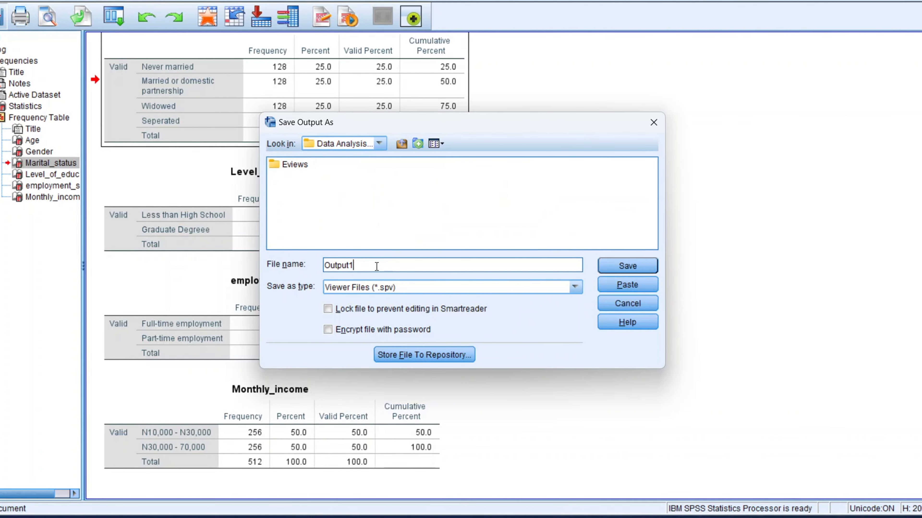
{"action": "key", "text": "Caps_Lock"}
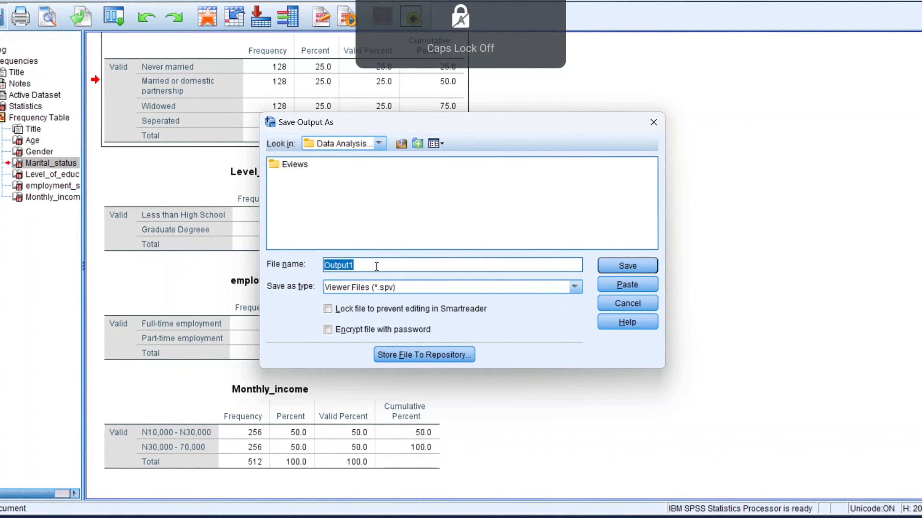
{"action": "key", "text": "Caps_Lock"}
{"action": "type", "text": "SPSS "}
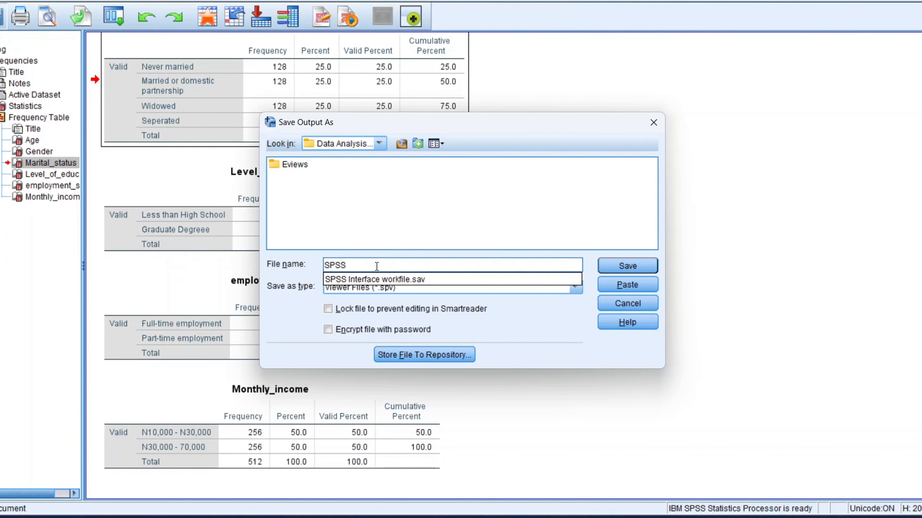
{"action": "type", "text": "C"}
{"action": "key", "text": "Caps_Lock"}
{"action": "type", "text": "od"}
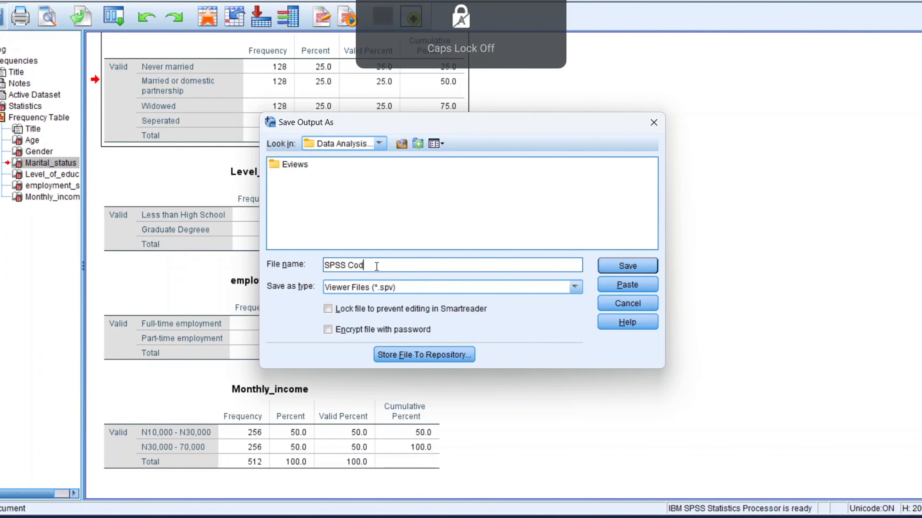
{"action": "type", "text": "ing practise"}
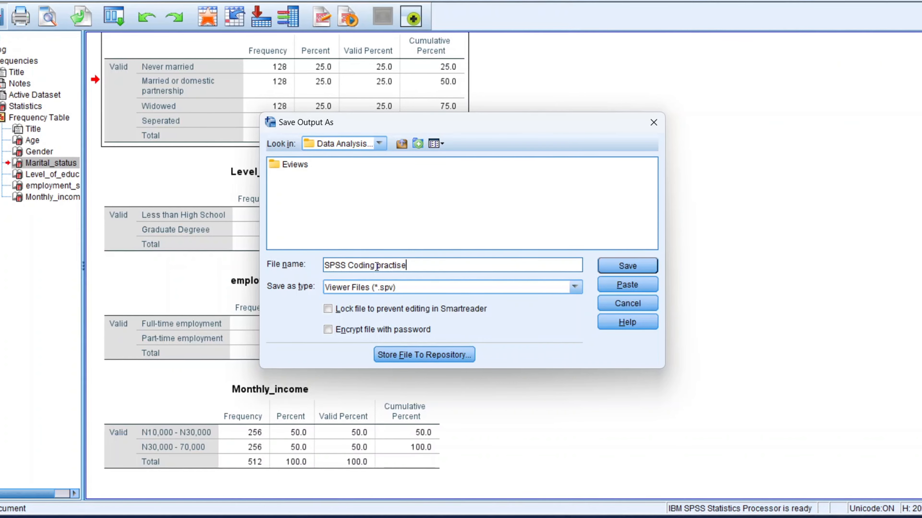
{"action": "type", "text": "O"}
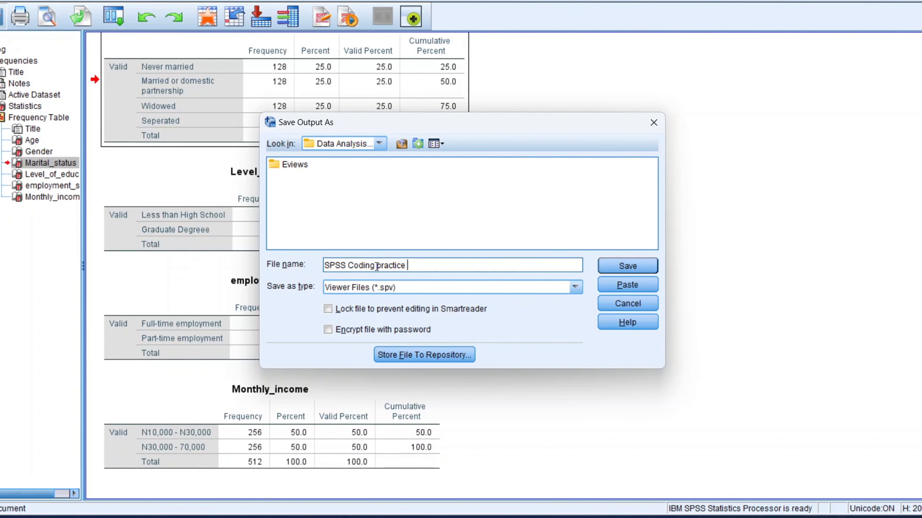
{"action": "key", "text": "Caps_Lock"}
{"action": "type", "text": "utput"}
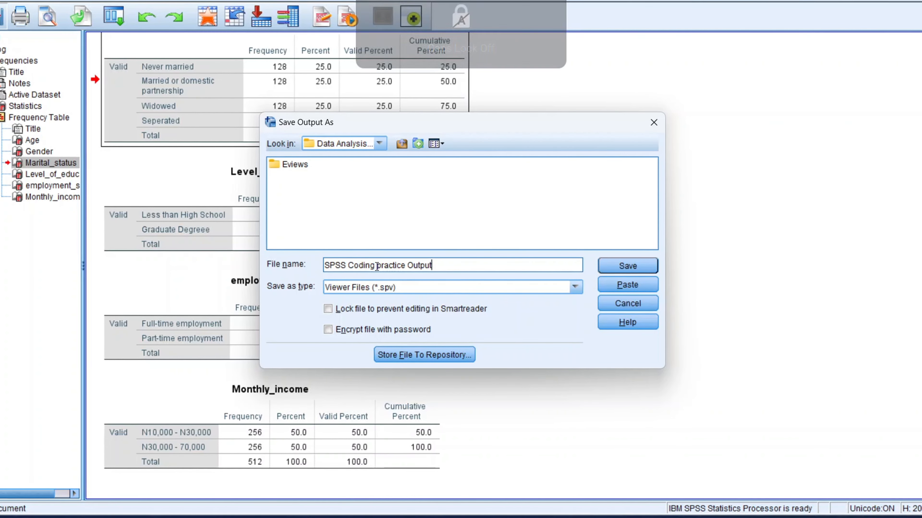
{"action": "left_click", "coordinate": [610, 266]}
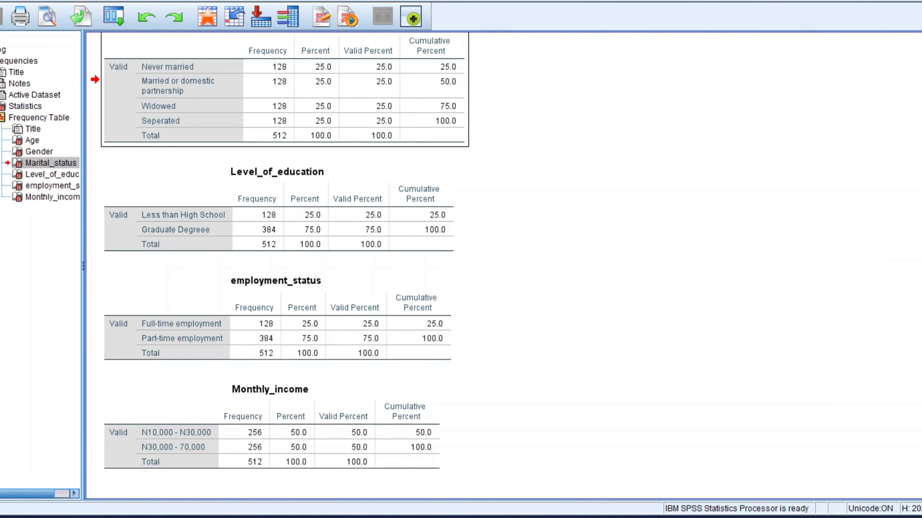
Step: Switch to the data editor and re-enter row 5 as 2, 3, 3, 2, 1, 2, 1, 2, 1, 2, 1 across all variables
{"action": "key", "text": "alt+Tab"}
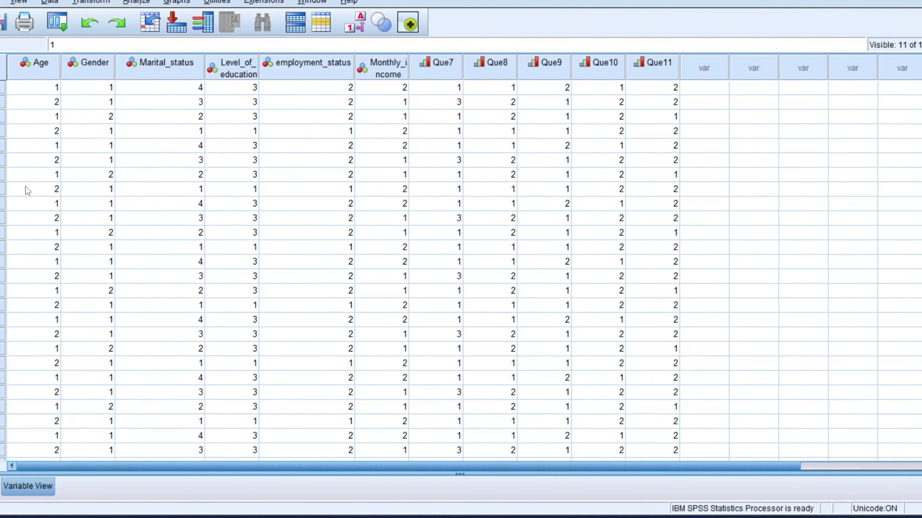
{"action": "left_click", "coordinate": [50, 149]}
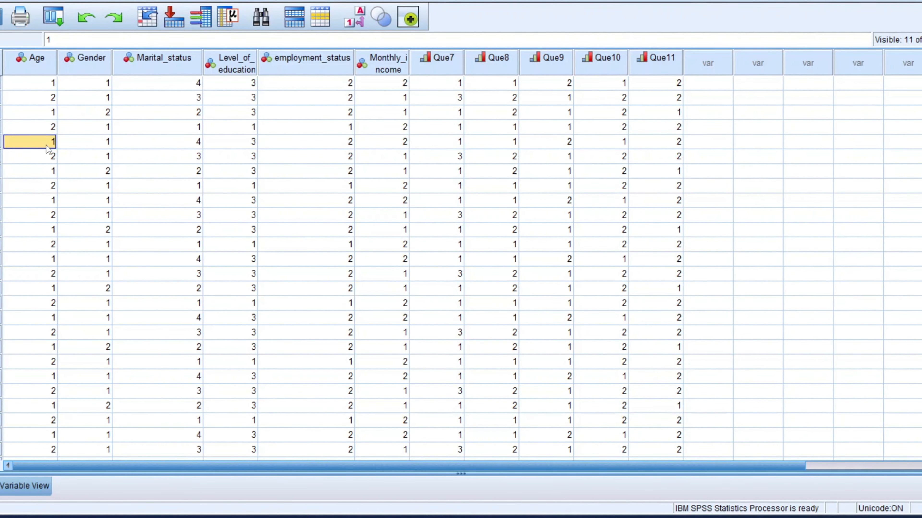
{"action": "type", "text": "2"}
{"action": "key", "text": "Tab"}
{"action": "type", "text": "3"}
{"action": "key", "text": "Tab"}
{"action": "type", "text": "3"}
{"action": "key", "text": "Tab"}
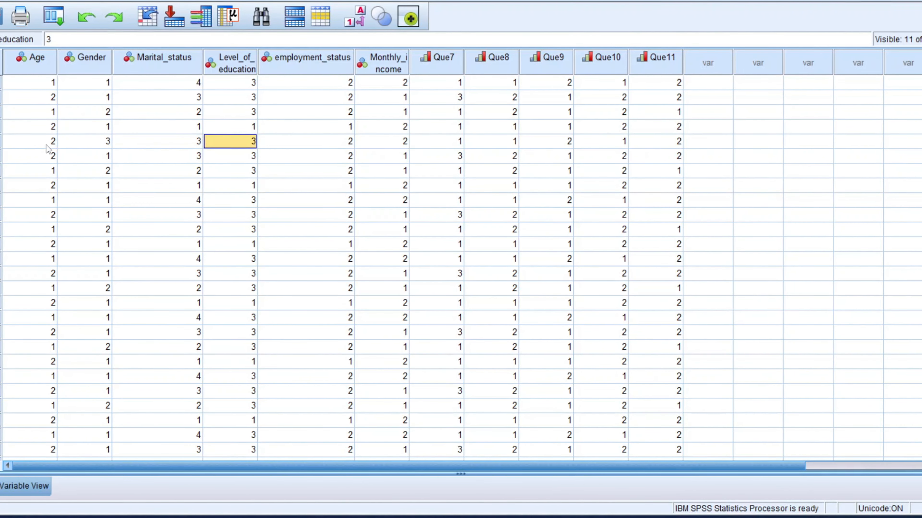
{"action": "type", "text": "2"}
{"action": "key", "text": "Tab"}
{"action": "type", "text": "2\t1\t2\t"}
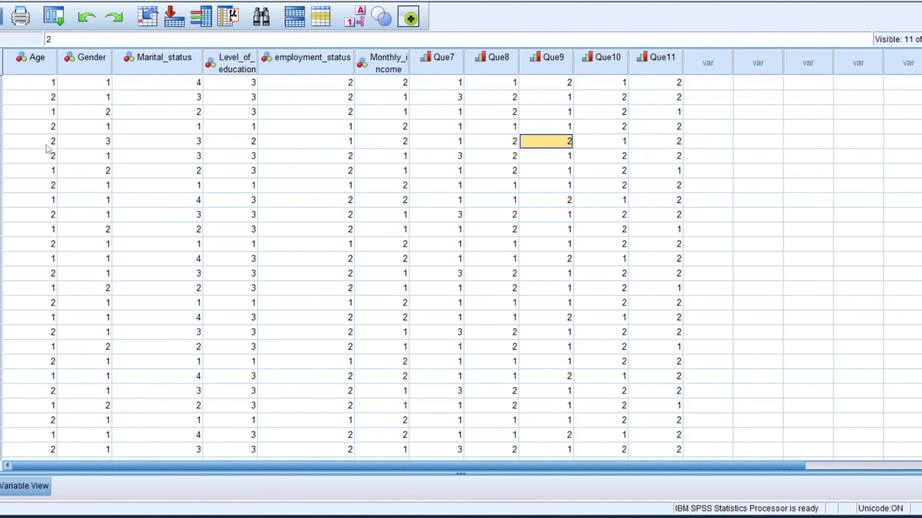
{"action": "type", "text": "1\t2\t1"}
Step: Revise row 13: Age 2, Gender 2, Marital_status 3, Monthly_income 1, Que7 2 and Que11 1
{"action": "key", "text": "Left"}
{"action": "key", "text": "Left"}
{"action": "key", "text": "Left"}
{"action": "key", "text": "Left"}
{"action": "key", "text": "Left"}
{"action": "key", "text": "Left"}
{"action": "key", "text": "Left"}
{"action": "key", "text": "Left"}
{"action": "key", "text": "Left"}
{"action": "key", "text": "Left"}
{"action": "key", "text": "Left"}
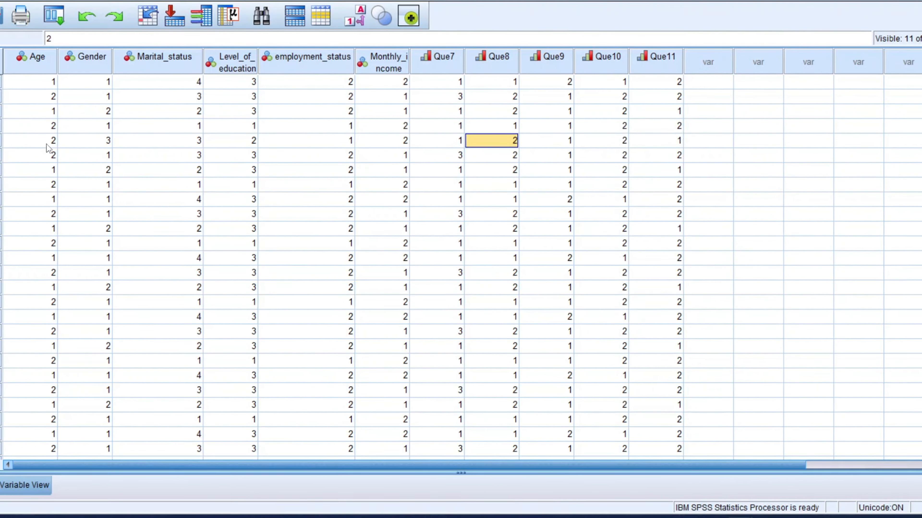
{"action": "key", "text": "Down"}
{"action": "key", "text": "Down"}
{"action": "key", "text": "Down"}
{"action": "key", "text": "Down"}
{"action": "key", "text": "Down"}
{"action": "key", "text": "Down"}
{"action": "key", "text": "Down"}
{"action": "key", "text": "Down"}
{"action": "type", "text": "2"}
{"action": "key", "text": "Right"}
{"action": "type", "text": "2"}
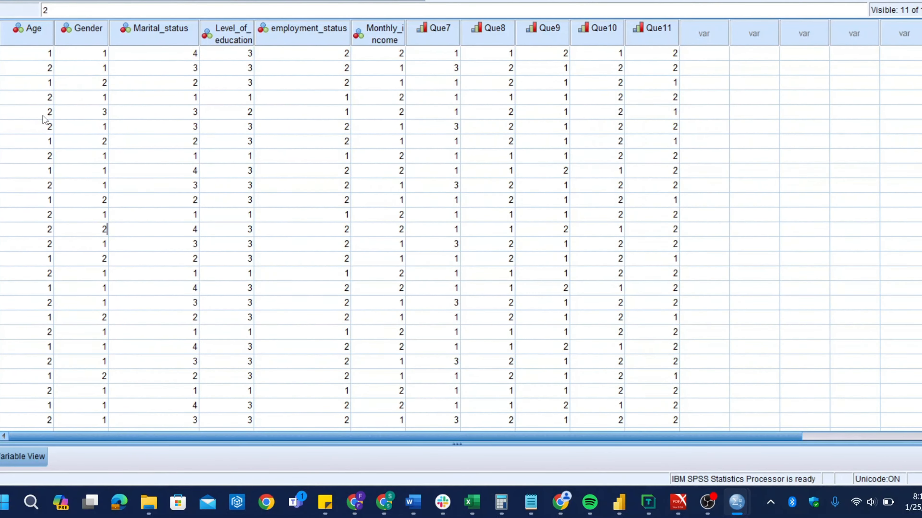
{"action": "key", "text": "Right"}
{"action": "type", "text": "3"}
{"action": "key", "text": "Right"}
{"action": "key", "text": "Right"}
{"action": "key", "text": "Right"}
{"action": "type", "text": "1"}
{"action": "key", "text": "Right"}
{"action": "type", "text": "2"}
{"action": "key", "text": "Right"}
{"action": "key", "text": "Right"}
{"action": "key", "text": "Right"}
{"action": "key", "text": "Right"}
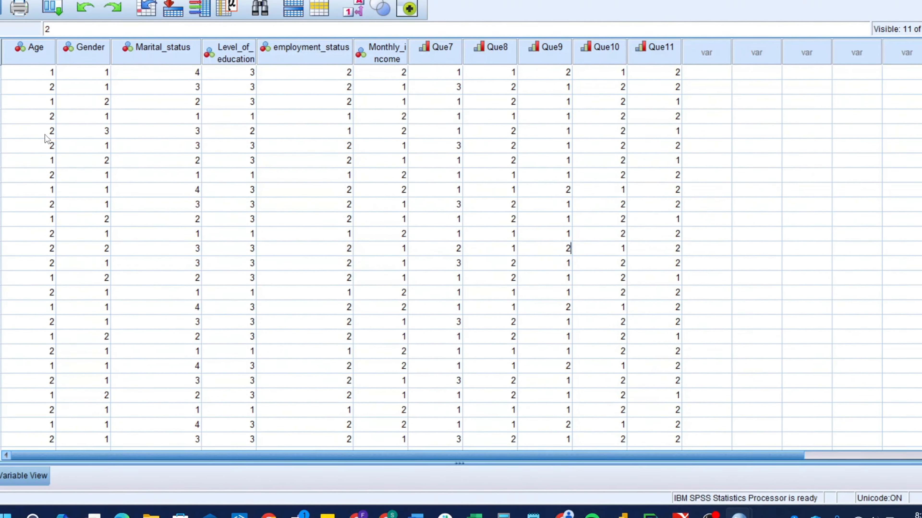
{"action": "type", "text": "1"}
Step: Set row 10's Marital_status to 2, Level_of_education to 4 and employment_status to 4
{"action": "key", "text": "Left"}
{"action": "key", "text": "Left"}
{"action": "key", "text": "Left"}
{"action": "key", "text": "Left"}
{"action": "key", "text": "Left"}
{"action": "key", "text": "Left"}
{"action": "key", "text": "Left"}
{"action": "key", "text": "Left"}
{"action": "key", "text": "Left"}
{"action": "key", "text": "Left"}
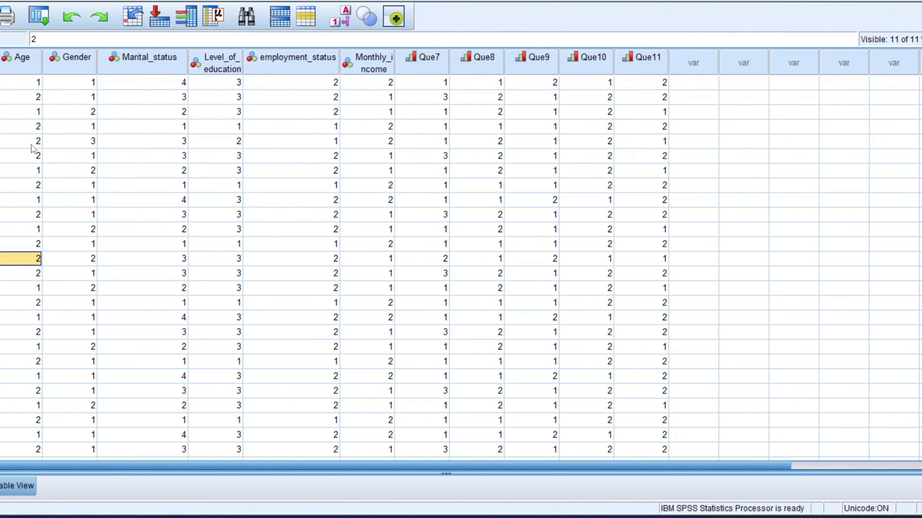
{"action": "key", "text": "Up"}
{"action": "key", "text": "Up"}
{"action": "key", "text": "Up"}
{"action": "key", "text": "Right"}
{"action": "key", "text": "Right"}
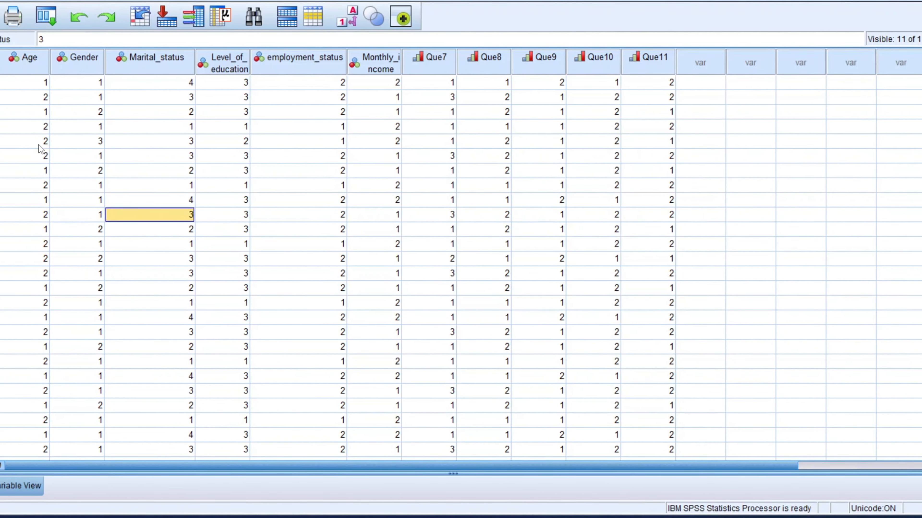
{"action": "type", "text": "2"}
{"action": "key", "text": "Right"}
{"action": "type", "text": "1"}
{"action": "type", "text": "3"}
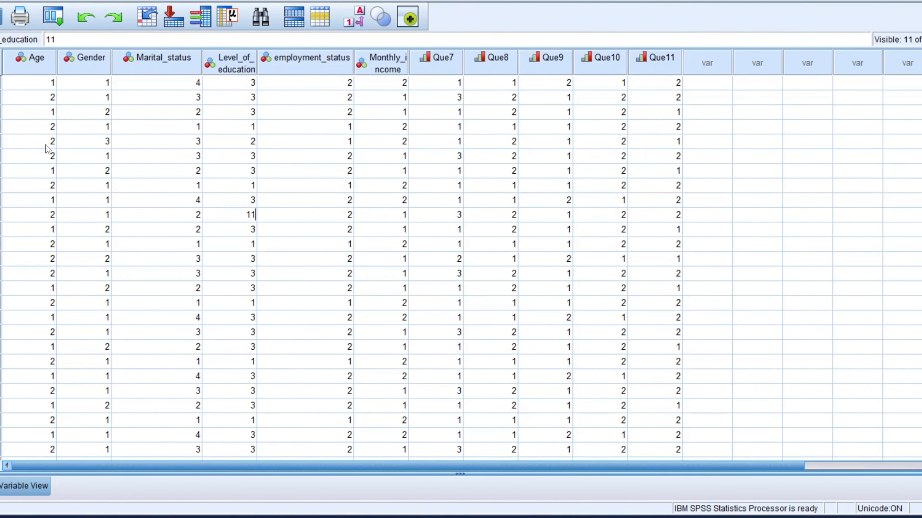
{"action": "key", "text": "BackSpace"}
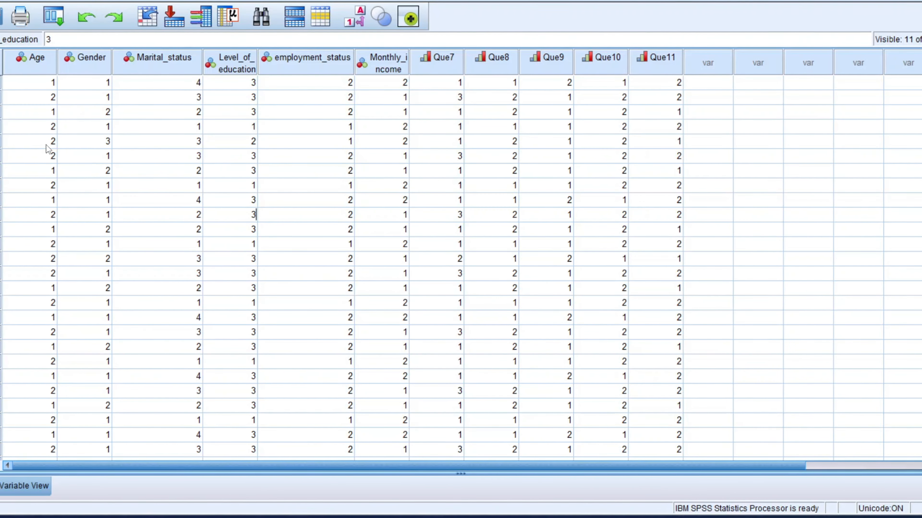
{"action": "key", "text": "BackSpace"}
{"action": "type", "text": "4"}
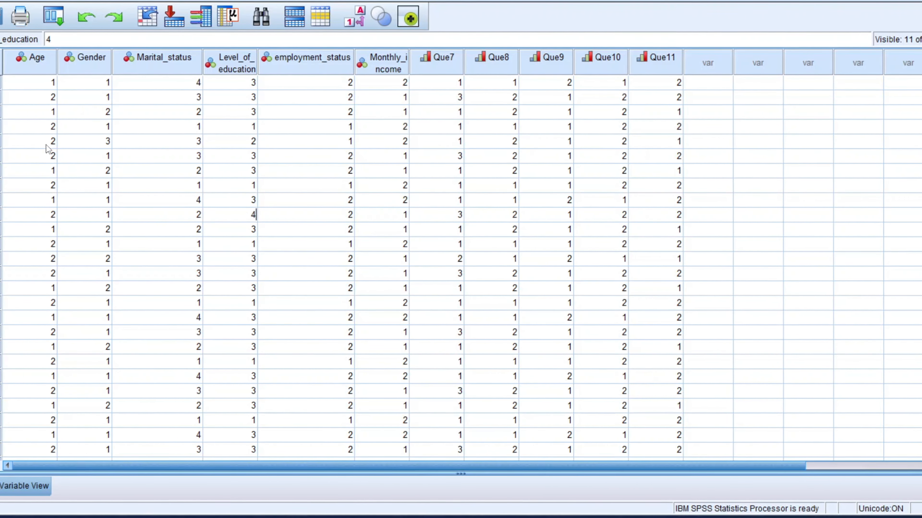
{"action": "key", "text": "Return"}
{"action": "key", "text": "Up"}
{"action": "key", "text": "Right"}
{"action": "type", "text": "4"}
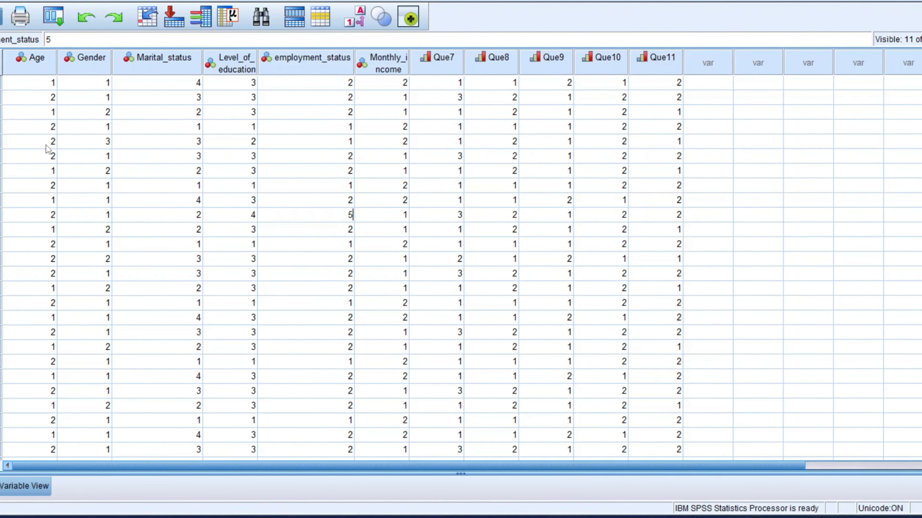
{"action": "key", "text": "Return"}
Step: Change row 5's employment_status to 3
{"action": "key", "text": "Down"}
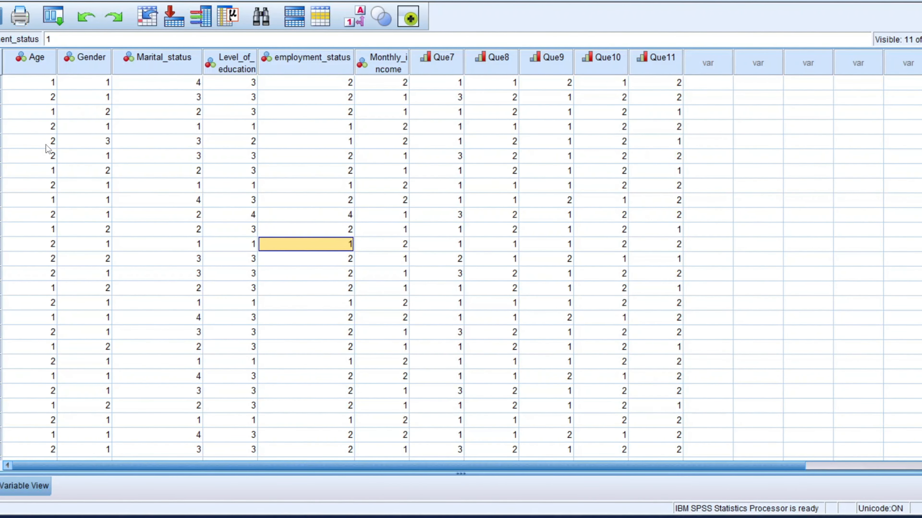
{"action": "key", "text": "Up"}
{"action": "key", "text": "Up"}
{"action": "key", "text": "Up"}
{"action": "key", "text": "Up"}
{"action": "key", "text": "Up"}
{"action": "key", "text": "Up"}
{"action": "key", "text": "Up"}
{"action": "type", "text": "3"}
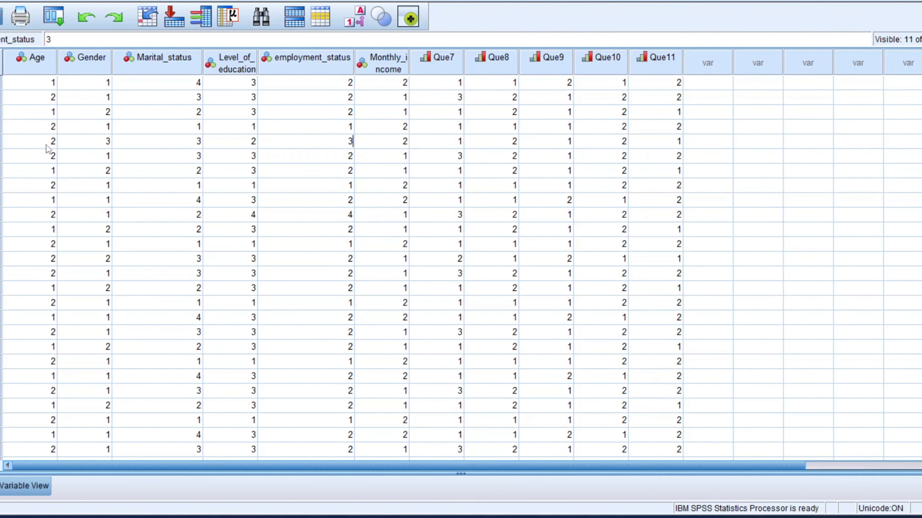
{"action": "key", "text": "Return"}
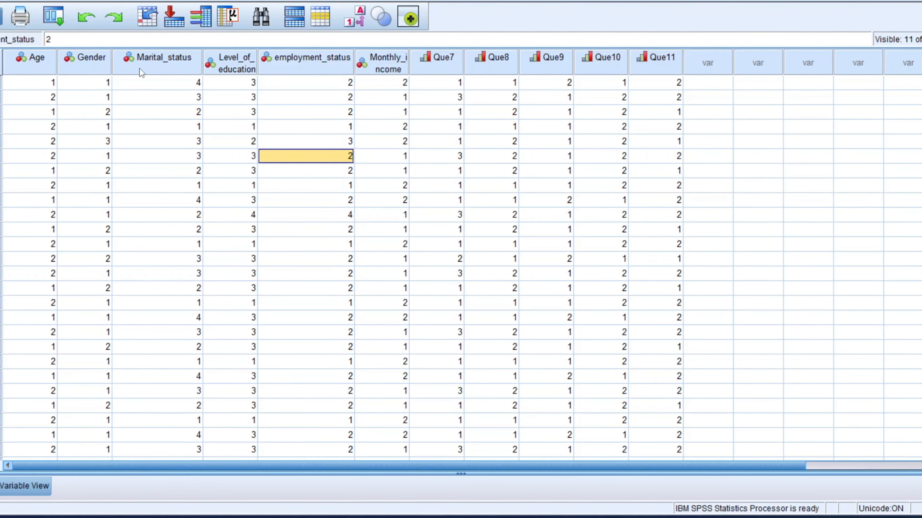
Step: Open the Frequencies dialog and reset it to clear the Variable(s) list
{"action": "left_click", "coordinate": [130, 3]}
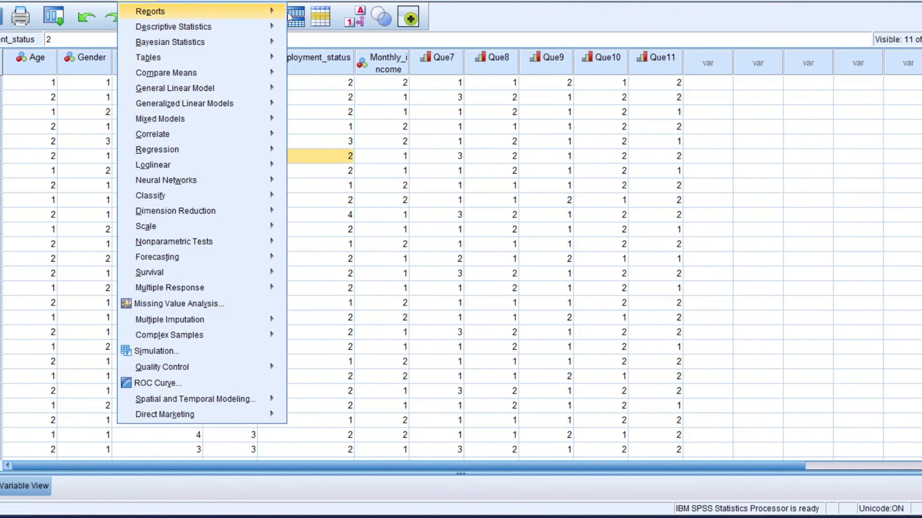
{"action": "mouse_move", "coordinate": [250, 24]}
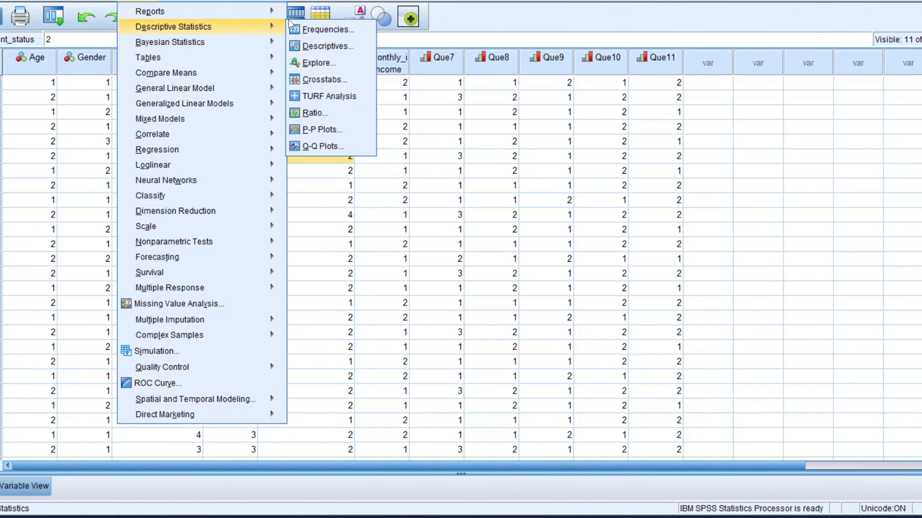
{"action": "left_click", "coordinate": [313, 28]}
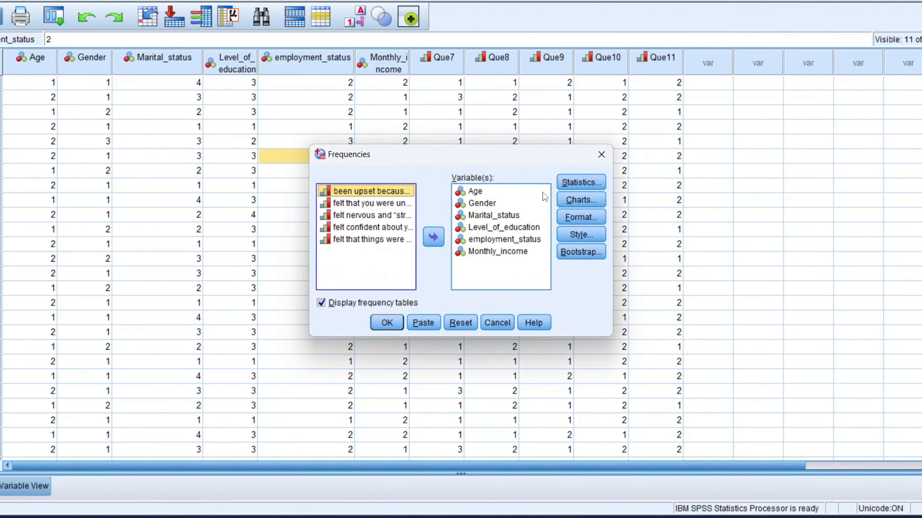
{"action": "left_click", "coordinate": [487, 254]}
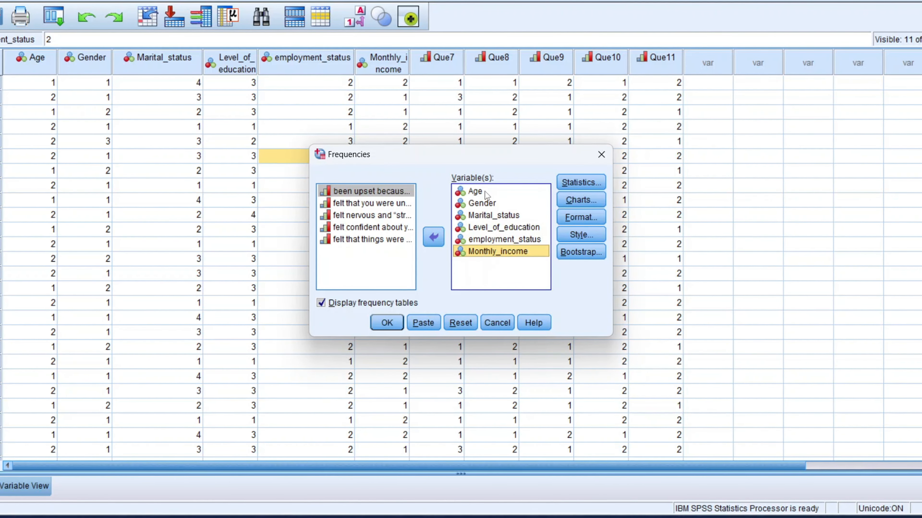
{"action": "left_click", "coordinate": [435, 242]}
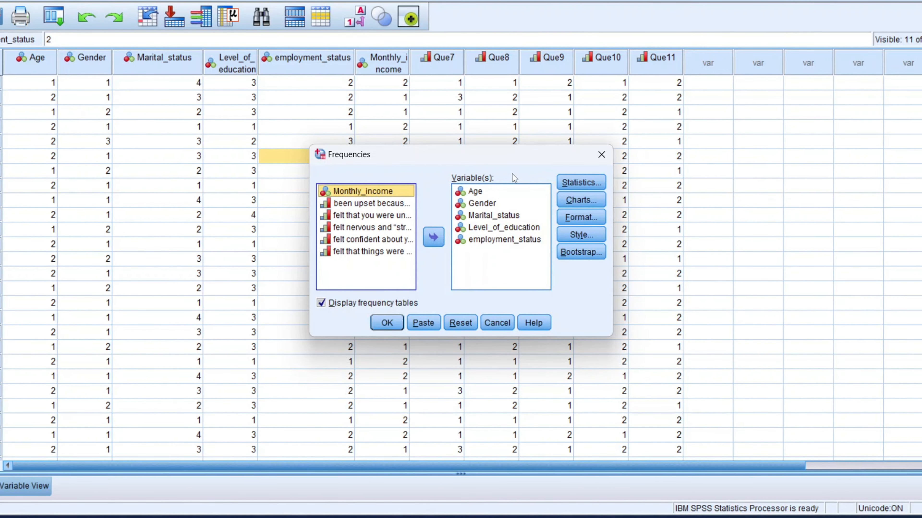
{"action": "left_click", "coordinate": [460, 322]}
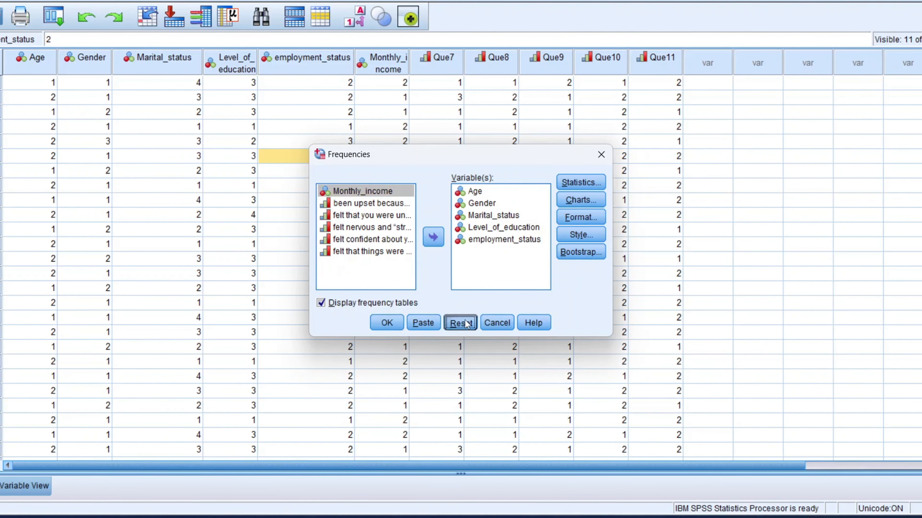
Step: Add the five stress items, from 'been upset because…' to 'felt that things were going your way?', to the Frequencies variable list
{"action": "scroll", "coordinate": [409, 216], "scroll_direction": "down", "scroll_amount": 1}
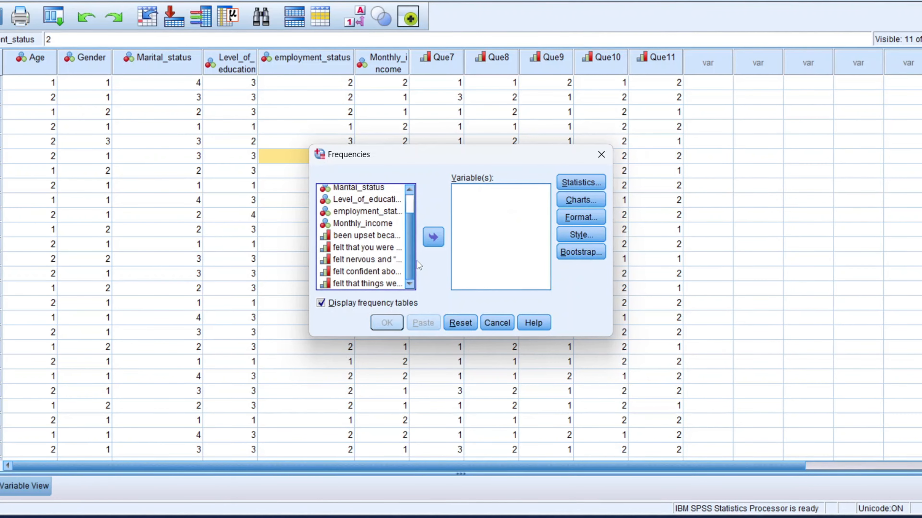
{"action": "left_click", "coordinate": [393, 236]}
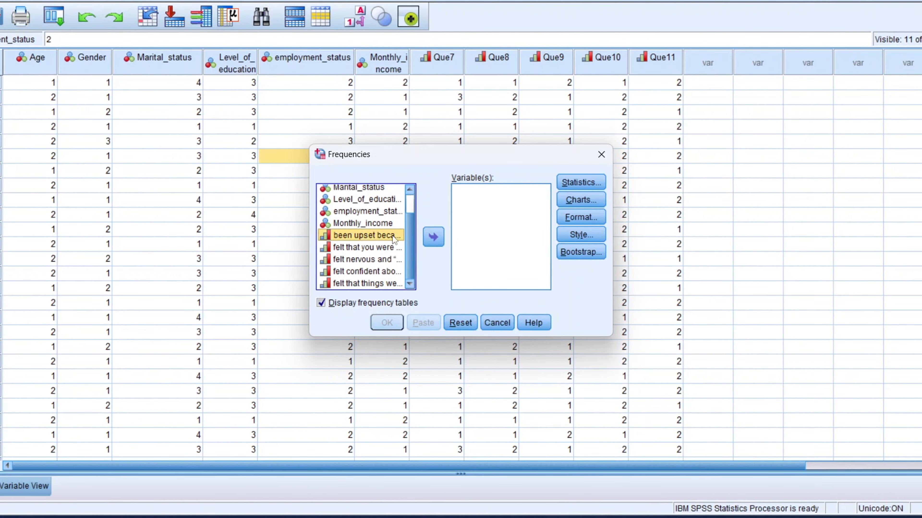
{"action": "left_click", "coordinate": [439, 236]}
{"action": "left_click", "coordinate": [361, 247]}
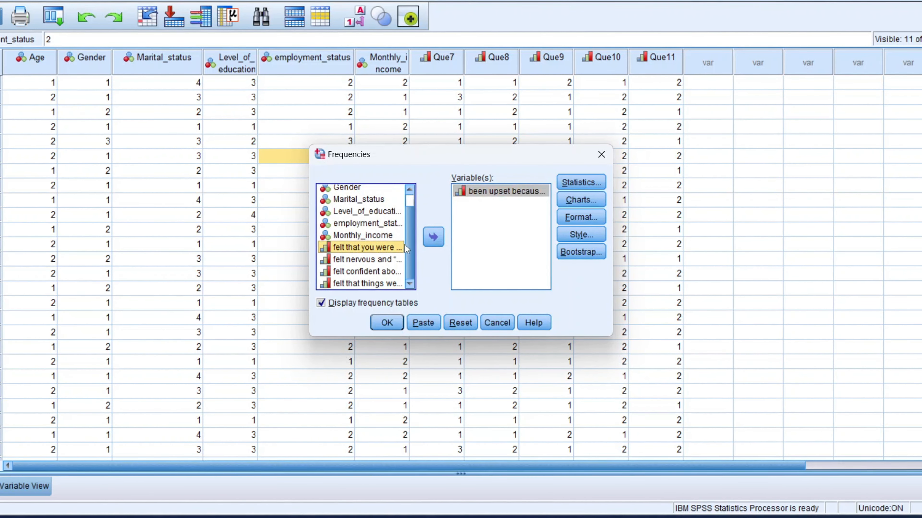
{"action": "left_click", "coordinate": [437, 237]}
{"action": "left_click", "coordinate": [361, 260]}
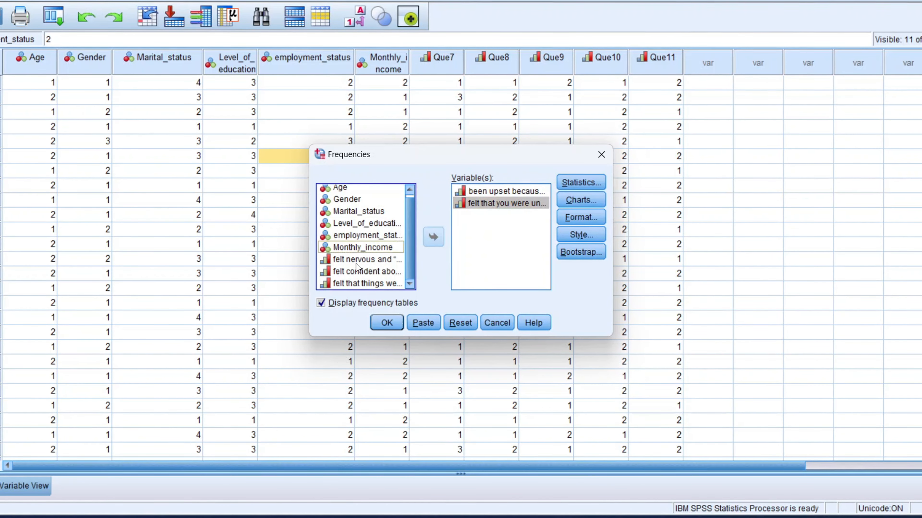
{"action": "left_click", "coordinate": [434, 239]}
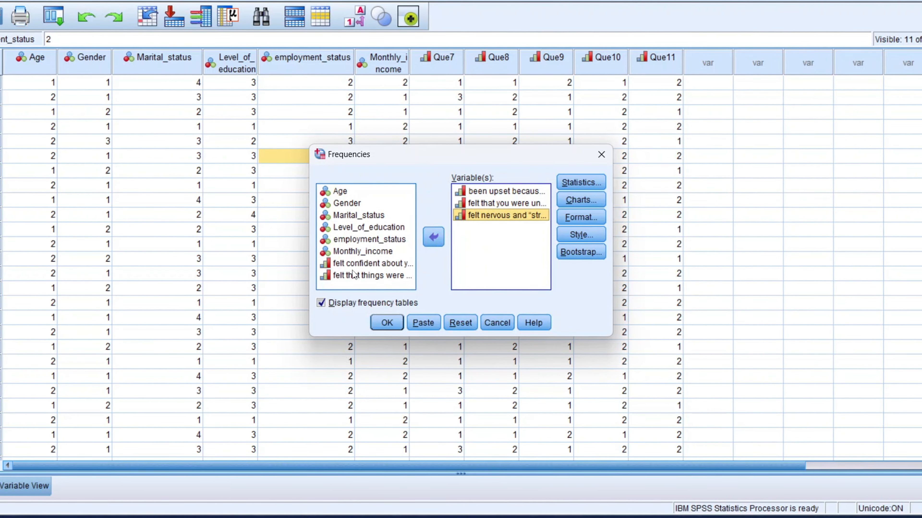
{"action": "left_click", "coordinate": [434, 238]}
{"action": "left_click", "coordinate": [366, 265]}
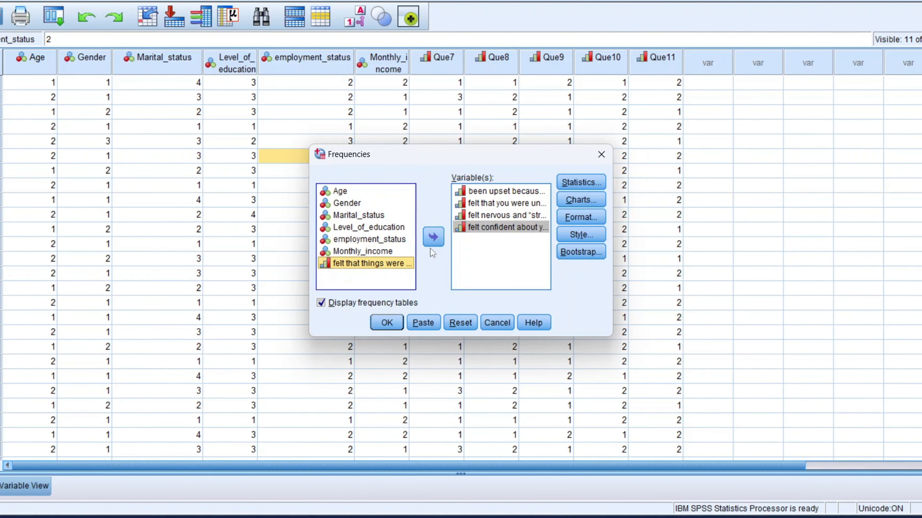
{"action": "left_click", "coordinate": [434, 238]}
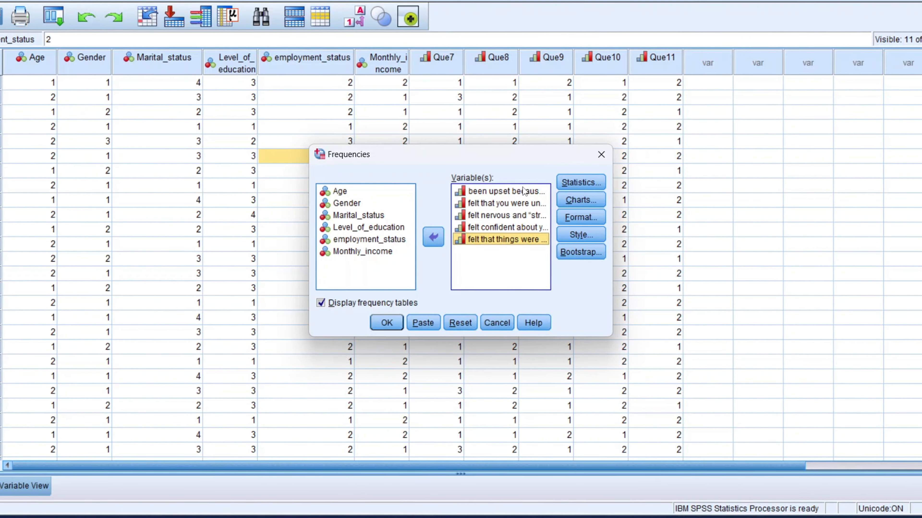
Step: Request the mean, minimum and maximum statistics for the frequency analysis
{"action": "left_click", "coordinate": [581, 183]}
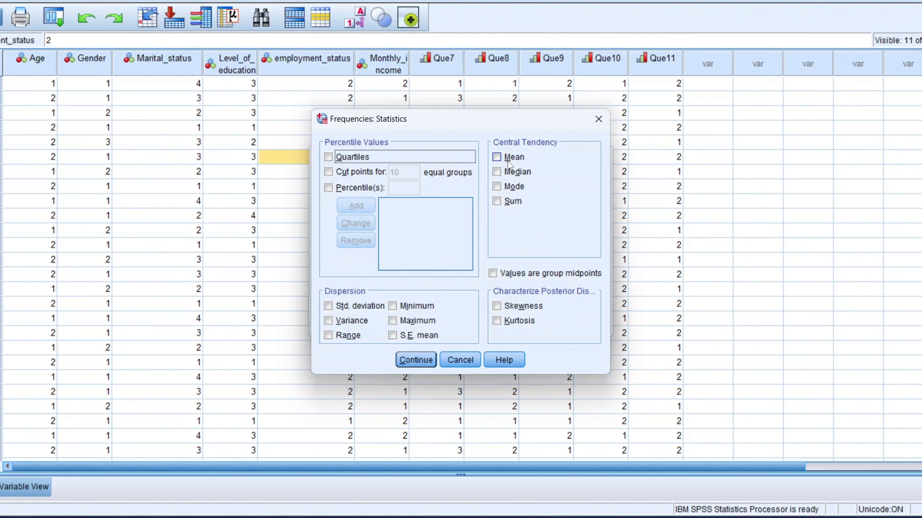
{"action": "left_click", "coordinate": [398, 321]}
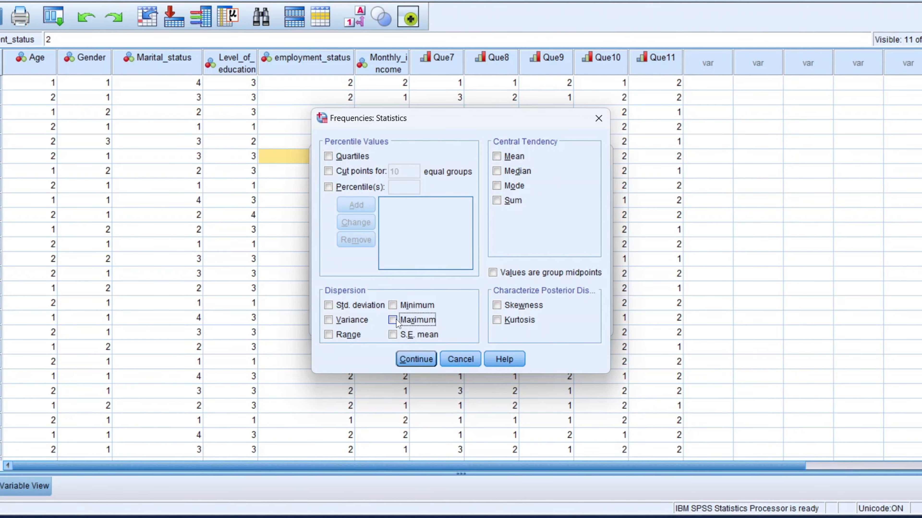
{"action": "left_click", "coordinate": [393, 306]}
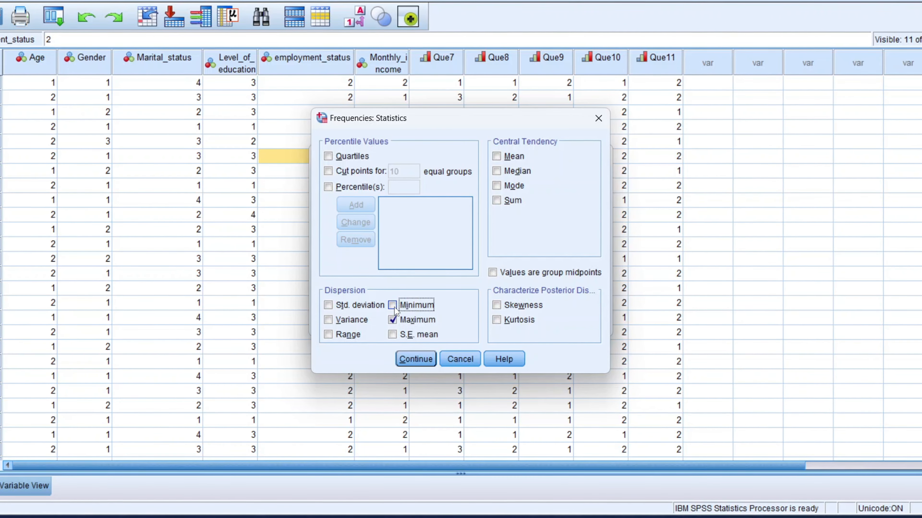
{"action": "left_click", "coordinate": [498, 159]}
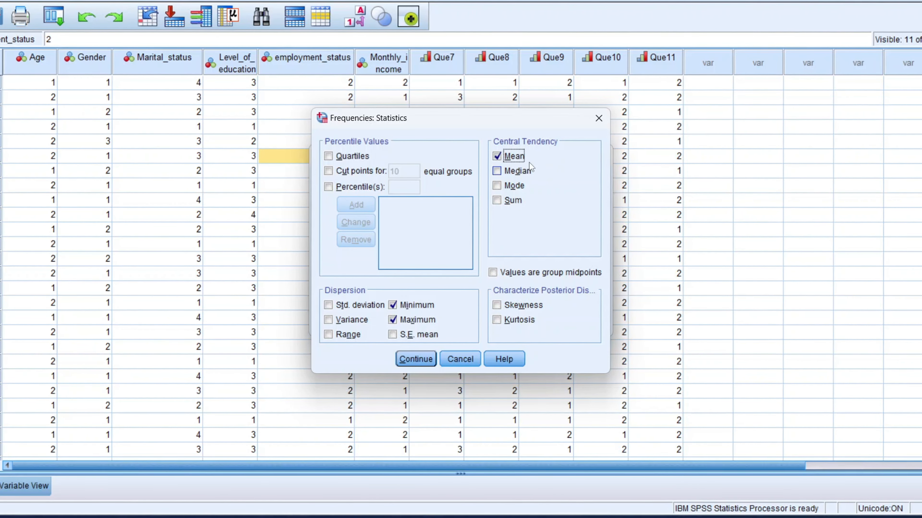
{"action": "left_click", "coordinate": [416, 359]}
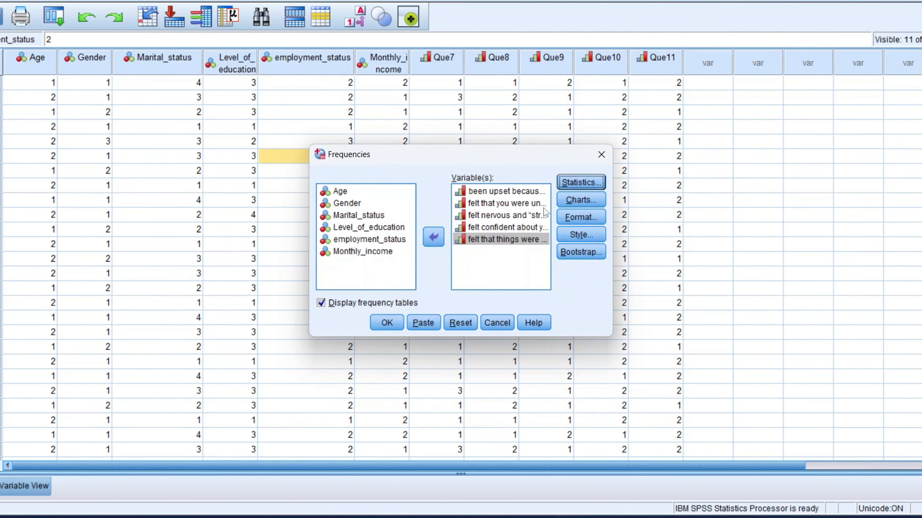
Step: Choose bar charts showing frequencies and run the frequency analysis
{"action": "left_click", "coordinate": [594, 201]}
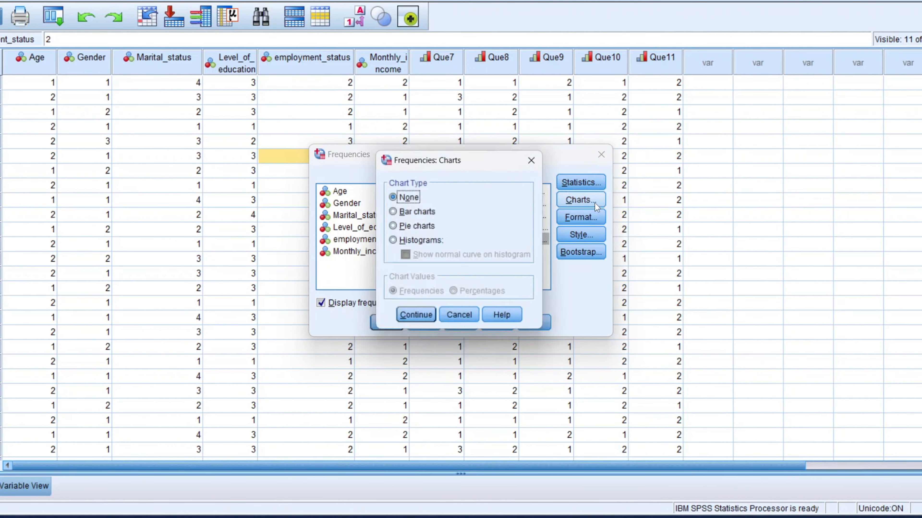
{"action": "left_click", "coordinate": [392, 214]}
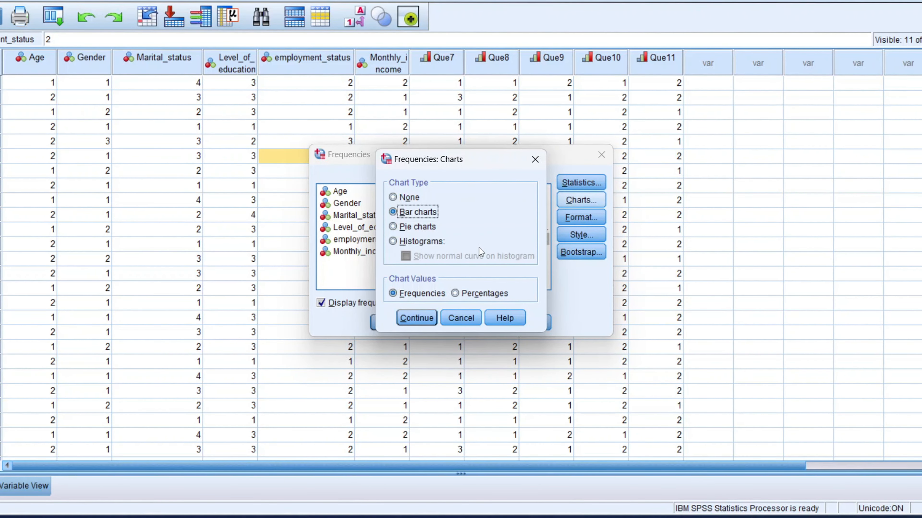
{"action": "left_click", "coordinate": [426, 322]}
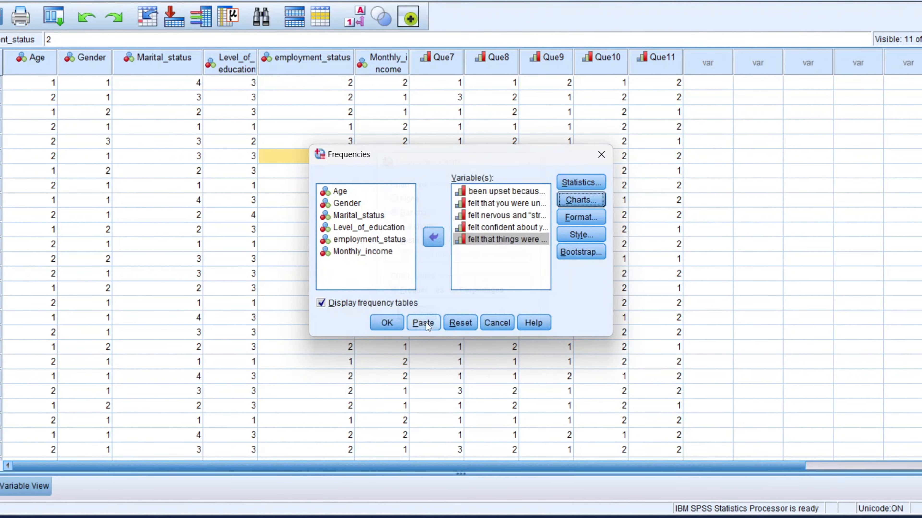
{"action": "left_click", "coordinate": [390, 323]}
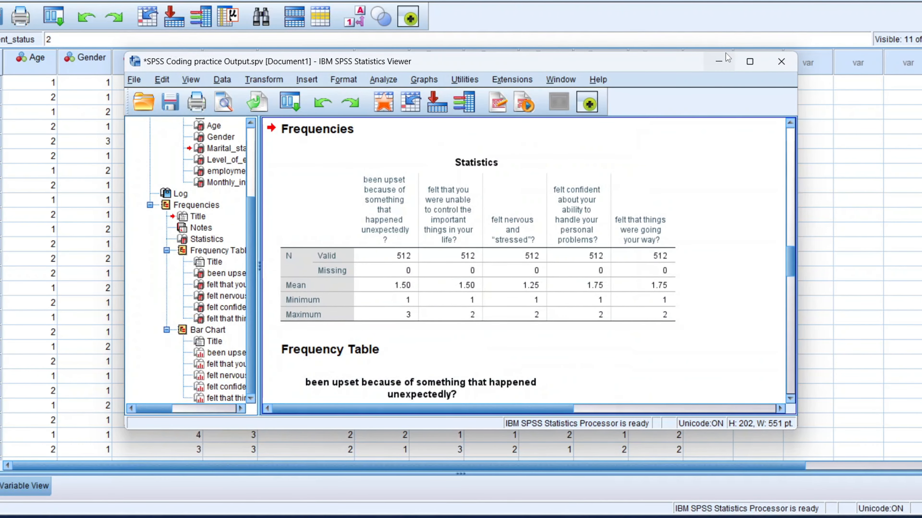
Step: Maximize the output viewer window and widen its outline pane
{"action": "left_click", "coordinate": [749, 62]}
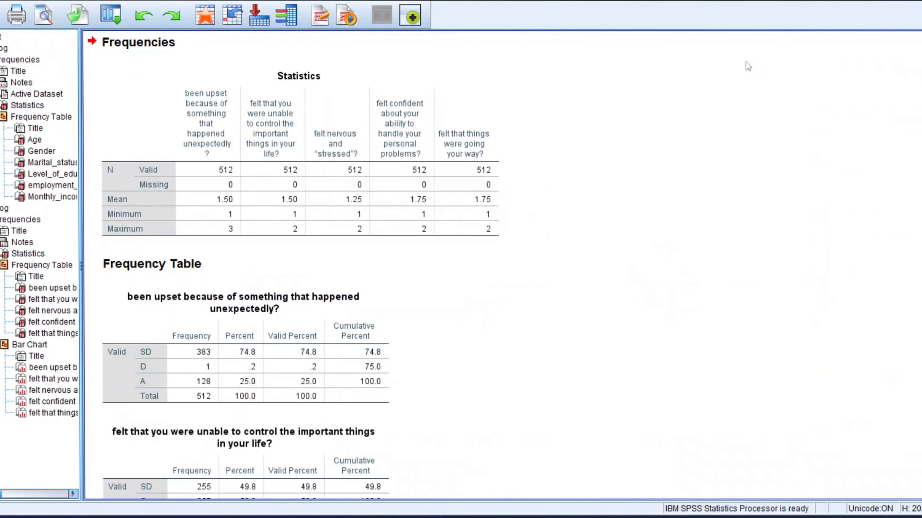
{"action": "left_click", "coordinate": [124, 178]}
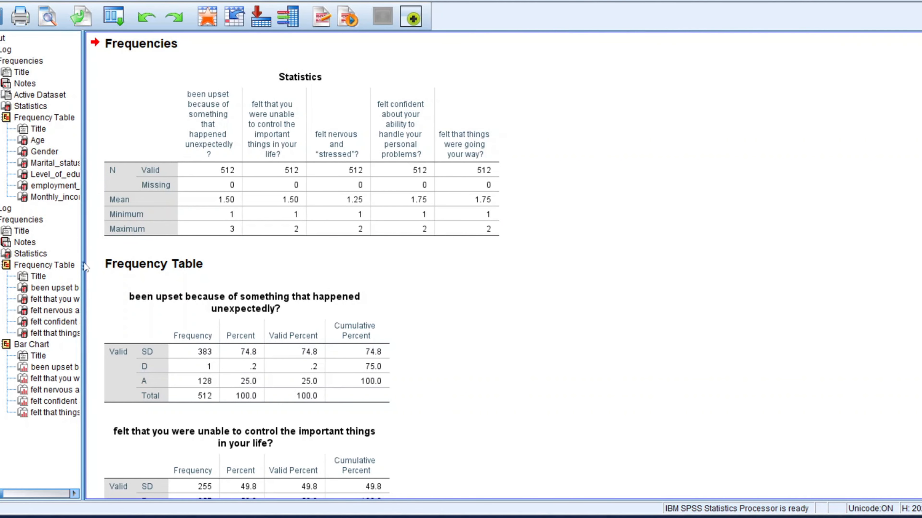
{"action": "left_click_drag", "start_coordinate": [83, 125], "coordinate": [0, 124]}
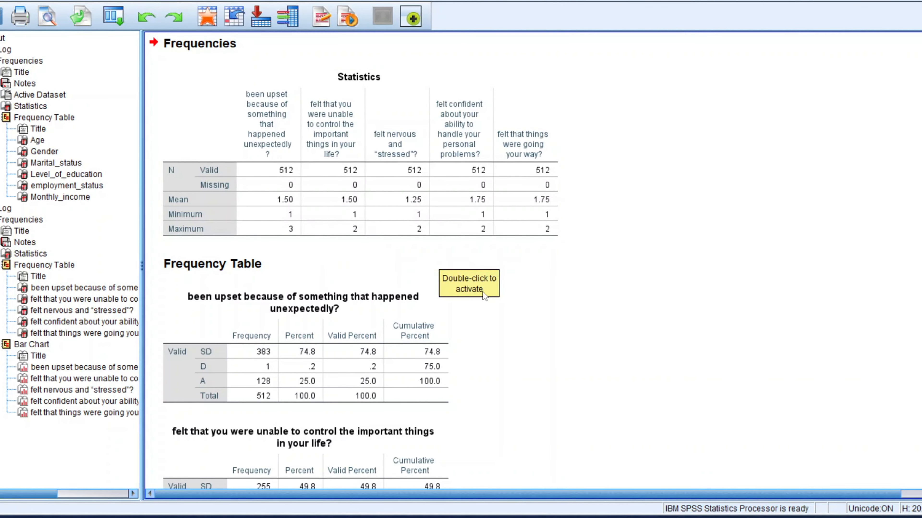
Step: Scroll through the statistics, frequency tables and bar charts in the output
{"action": "scroll", "coordinate": [483, 295], "scroll_direction": "down", "scroll_amount": 6}
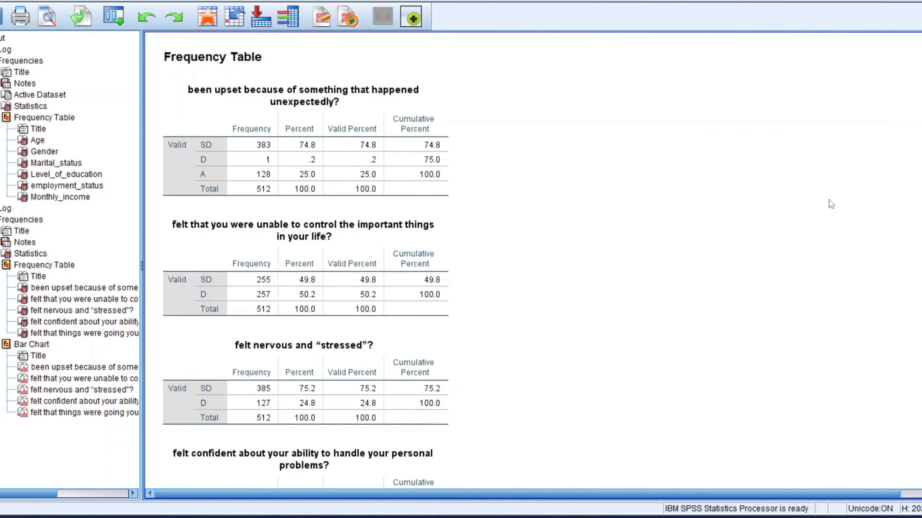
{"action": "scroll", "coordinate": [530, 261], "scroll_direction": "down", "scroll_amount": 15}
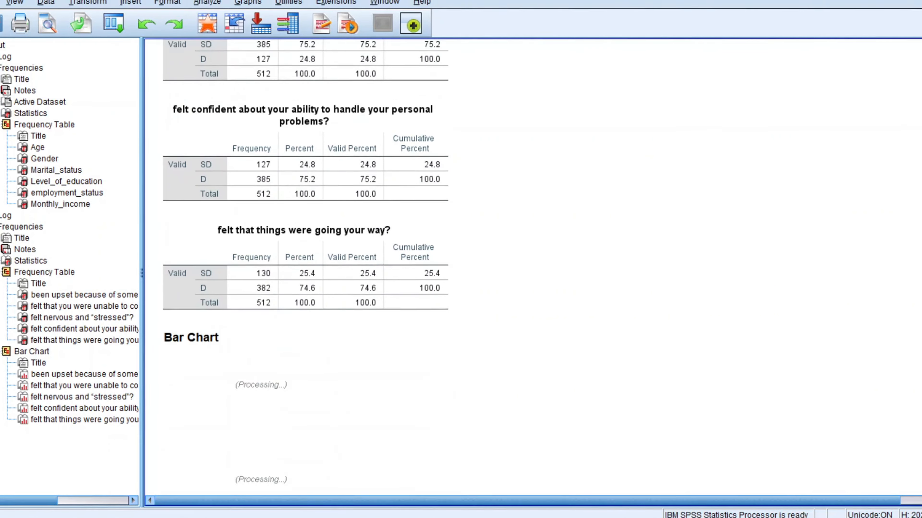
{"action": "scroll", "coordinate": [530, 261], "scroll_direction": "up", "scroll_amount": 5}
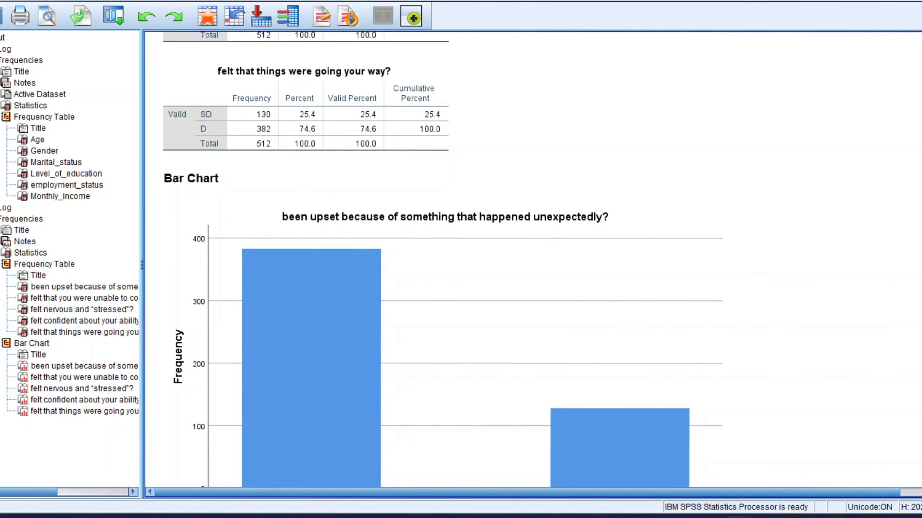
{"action": "scroll", "coordinate": [530, 261], "scroll_direction": "down", "scroll_amount": 5}
{"action": "scroll", "coordinate": [530, 262], "scroll_direction": "up", "scroll_amount": 2}
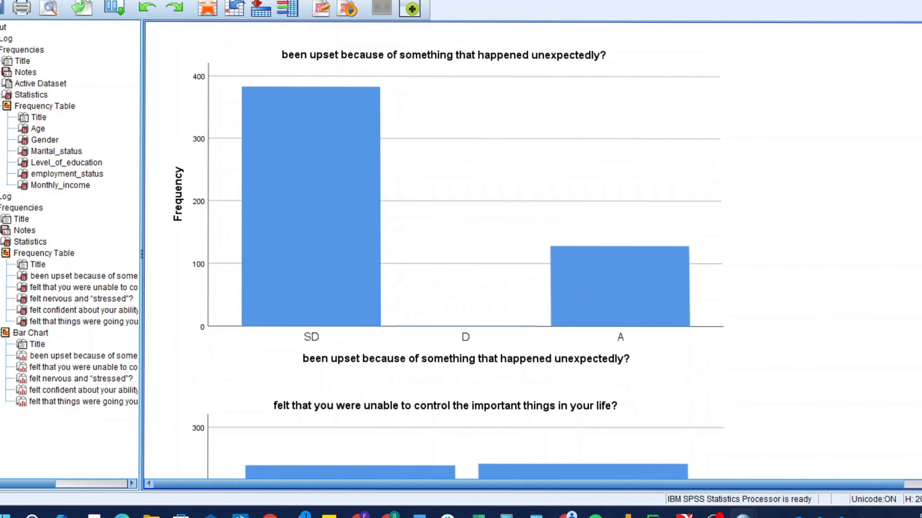
{"action": "scroll", "coordinate": [529, 262], "scroll_direction": "up", "scroll_amount": 3}
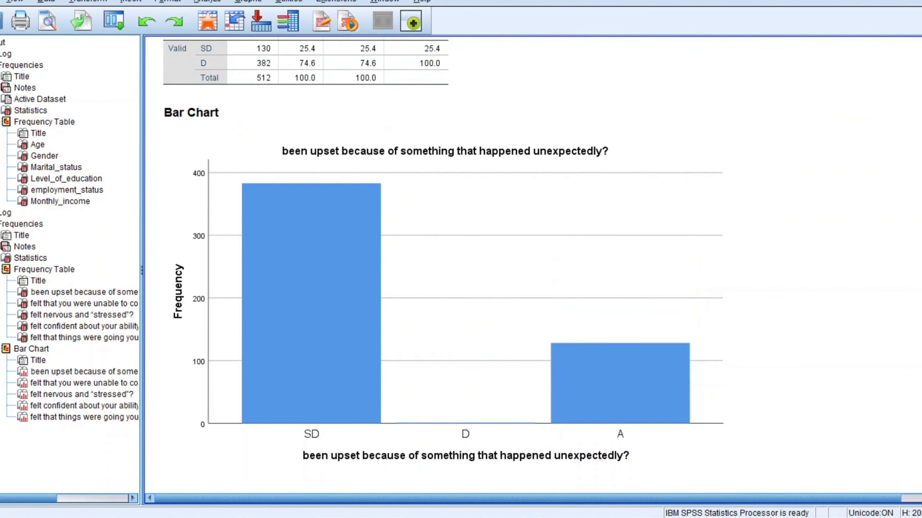
{"action": "scroll", "coordinate": [529, 261], "scroll_direction": "up", "scroll_amount": 1}
{"action": "scroll", "coordinate": [530, 262], "scroll_direction": "down", "scroll_amount": 1}
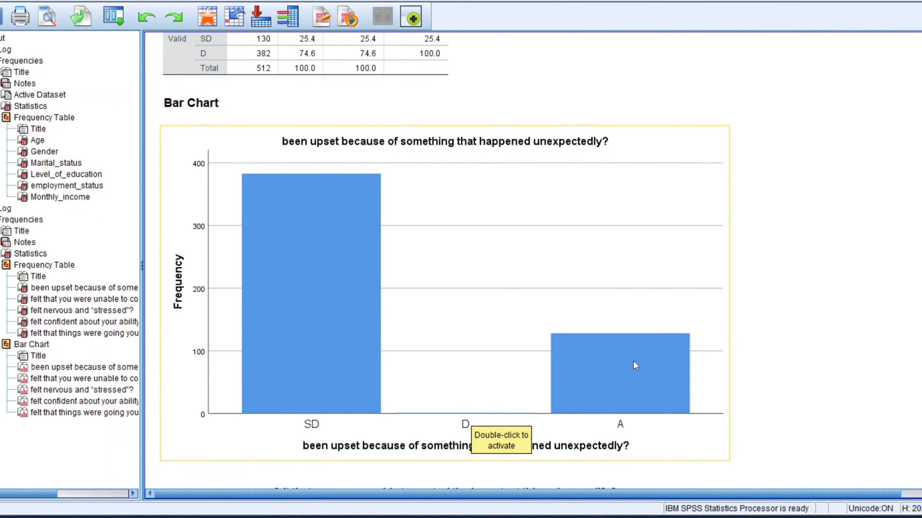
{"action": "scroll", "coordinate": [530, 261], "scroll_direction": "down", "scroll_amount": 6}
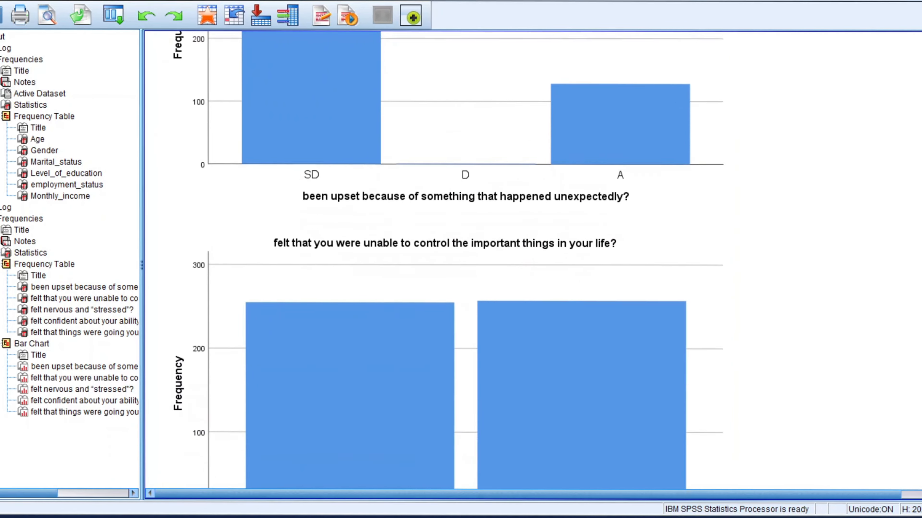
{"action": "scroll", "coordinate": [530, 261], "scroll_direction": "up", "scroll_amount": 3}
{"action": "scroll", "coordinate": [471, 261], "scroll_direction": "up", "scroll_amount": 2}
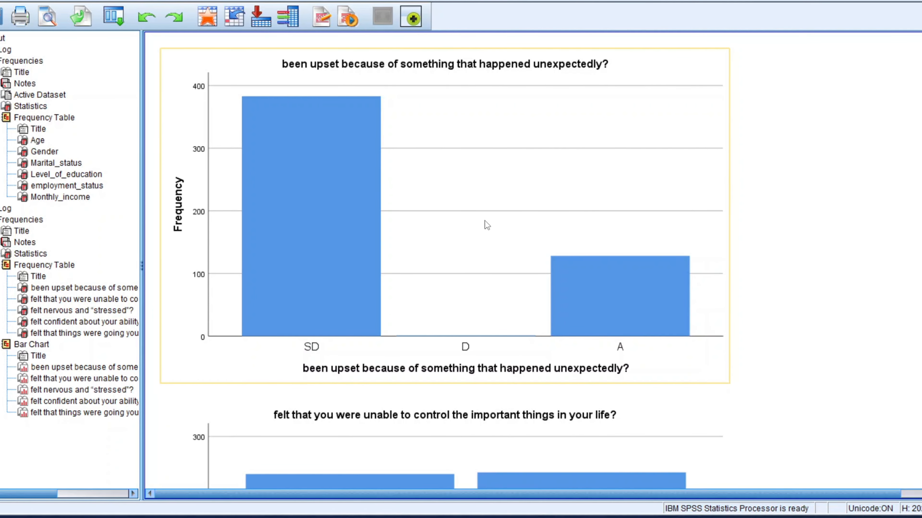
Step: Copy the bar chart for 'been upset because of something that happened unexpectedly?'
{"action": "left_click", "coordinate": [486, 225]}
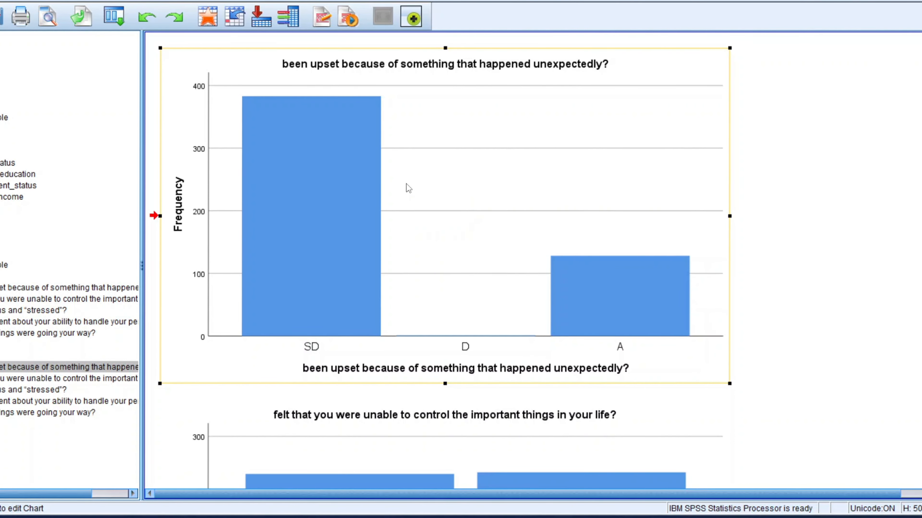
{"action": "right_click", "coordinate": [405, 184]}
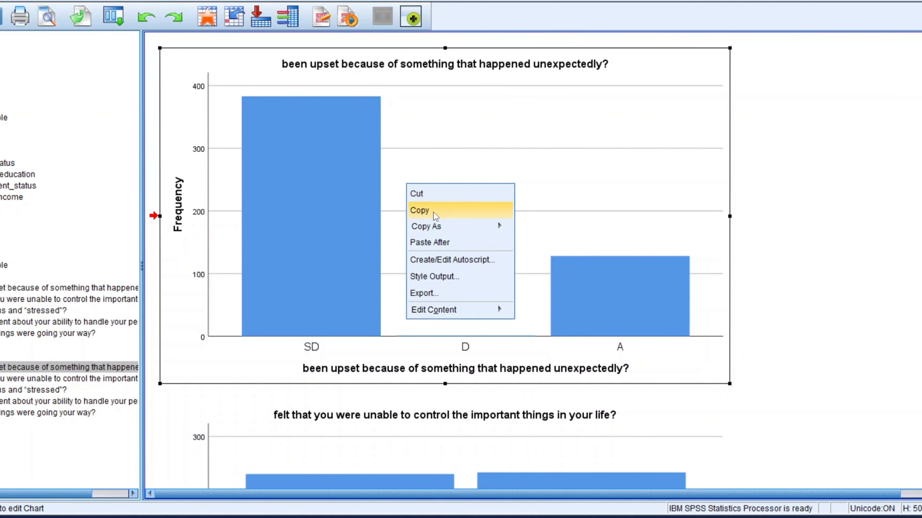
{"action": "mouse_move", "coordinate": [490, 230]}
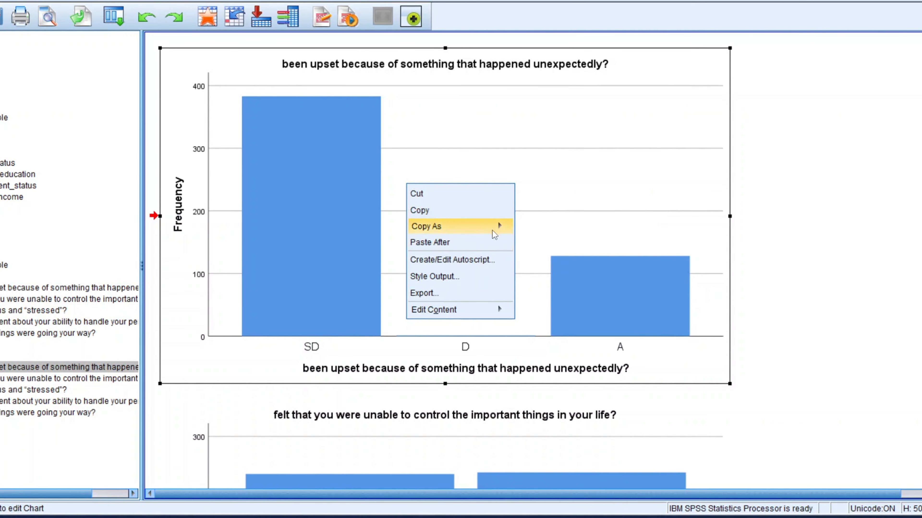
{"action": "left_click", "coordinate": [528, 233]}
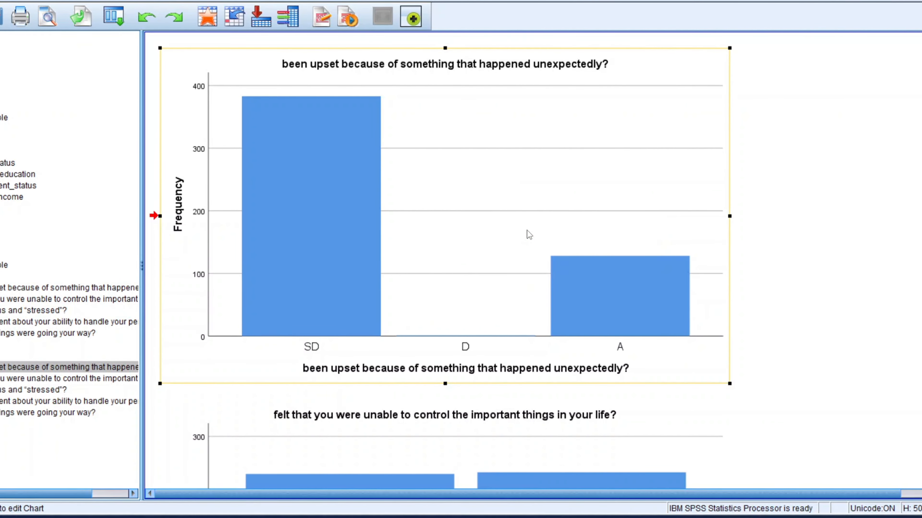
Step: Switch to the IMADE STRESS QUESTIONNAIRE Word document and insert six blank lines after the reference at its end
{"action": "mouse_move", "coordinate": [475, 517]}
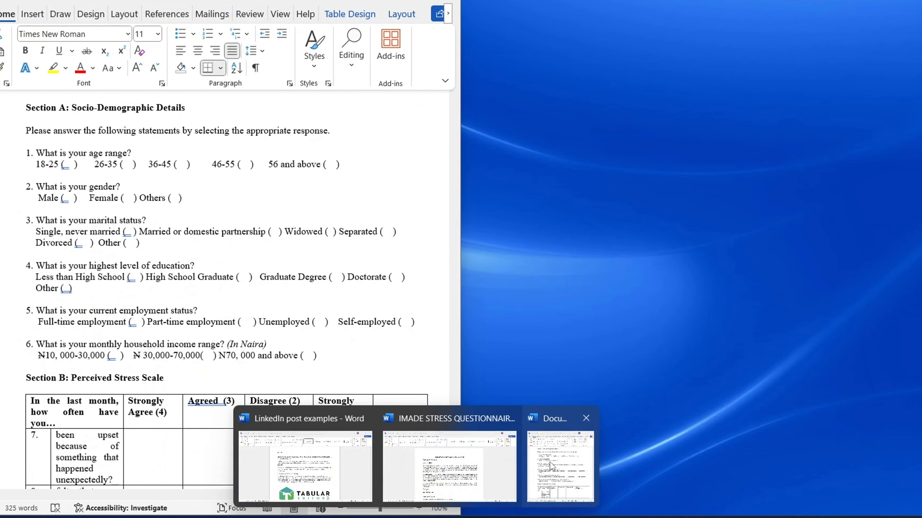
{"action": "left_click", "coordinate": [448, 421]}
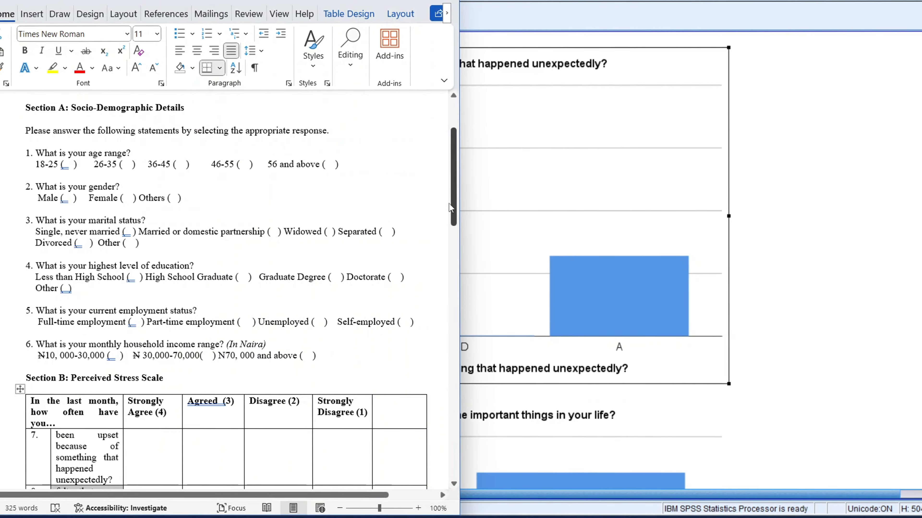
{"action": "left_click_drag", "start_coordinate": [455, 200], "coordinate": [453, 406]}
{"action": "left_click", "coordinate": [262, 354]}
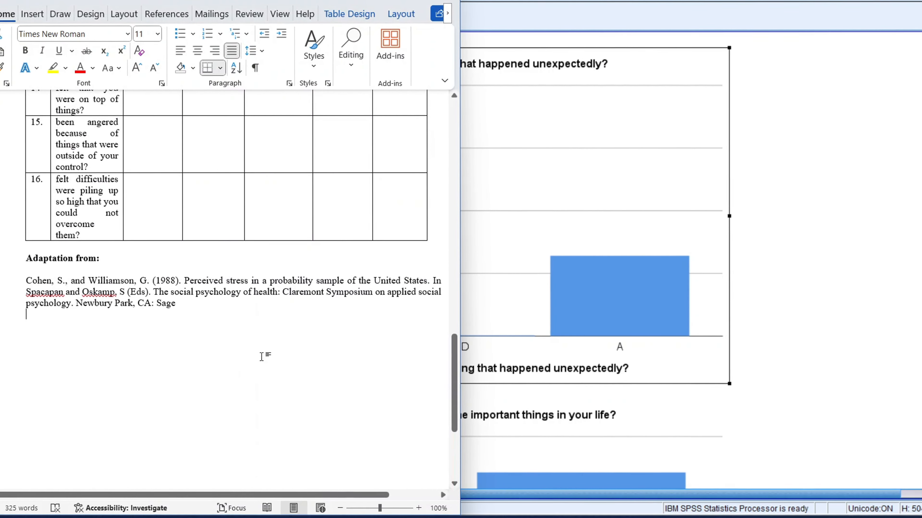
{"action": "key", "text": "Return"}
{"action": "key", "text": "Return"}
{"action": "key", "text": "Return"}
{"action": "key", "text": "Return"}
{"action": "key", "text": "Return"}
{"action": "key", "text": "Return"}
{"action": "key", "text": "Return"}
{"action": "key", "text": "Return"}
{"action": "key", "text": "Return"}
{"action": "key", "text": "Return"}
{"action": "key", "text": "Return"}
{"action": "key", "text": "Return"}
{"action": "key", "text": "Return"}
{"action": "key", "text": "Return"}
{"action": "key", "text": "Return"}
{"action": "key", "text": "Return"}
{"action": "key", "text": "Return"}
{"action": "key", "text": "Return"}
{"action": "key", "text": "Return"}
{"action": "key", "text": "Return"}
{"action": "key", "text": "Return"}
{"action": "key", "text": "Return"}
{"action": "key", "text": "Return"}
{"action": "key", "text": "Return"}
{"action": "key", "text": "Return"}
{"action": "key", "text": "Return"}
{"action": "key", "text": "Return"}
{"action": "key", "text": "Return"}
{"action": "key", "text": "Return"}
{"action": "key", "text": "Return"}
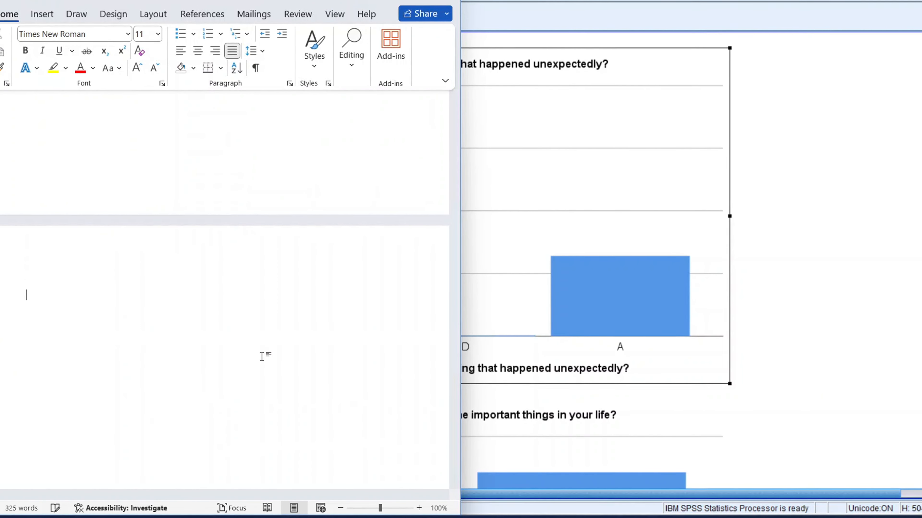
Step: Paste the copied bar chart into the Word document after the reference
{"action": "key", "text": "ctrl+v"}
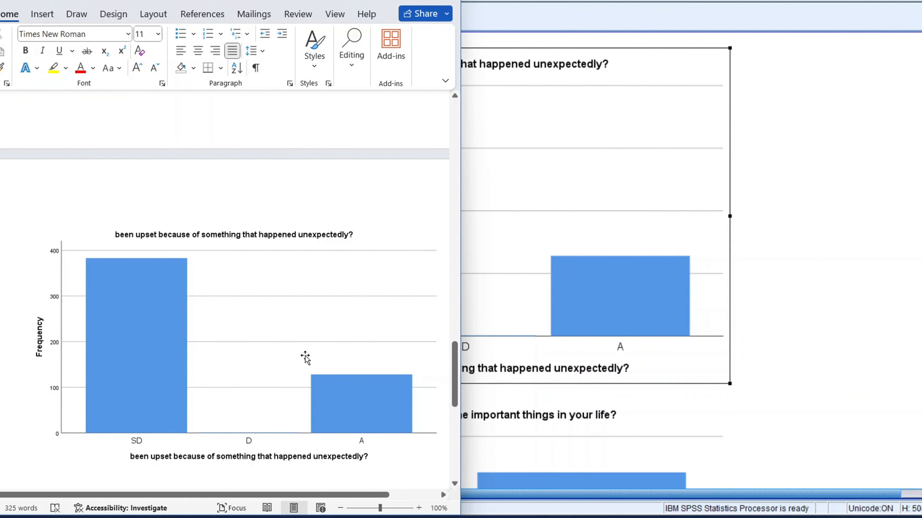
{"action": "left_click", "coordinate": [831, 376]}
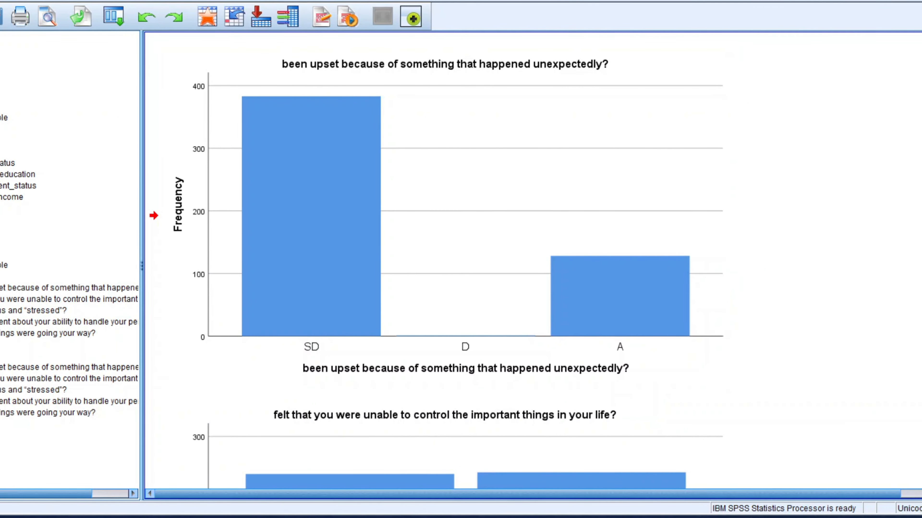
{"action": "scroll", "coordinate": [435, 255], "scroll_direction": "down", "scroll_amount": 5}
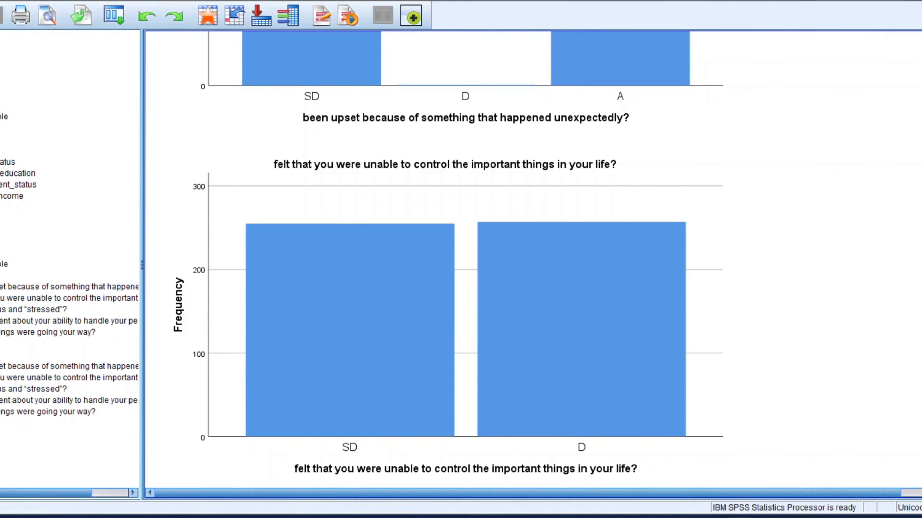
Step: Run Descriptives on all variables, adding S.E. mean to the mean, standard deviation, minimum and maximum statistics
{"action": "left_click", "coordinate": [870, 3]}
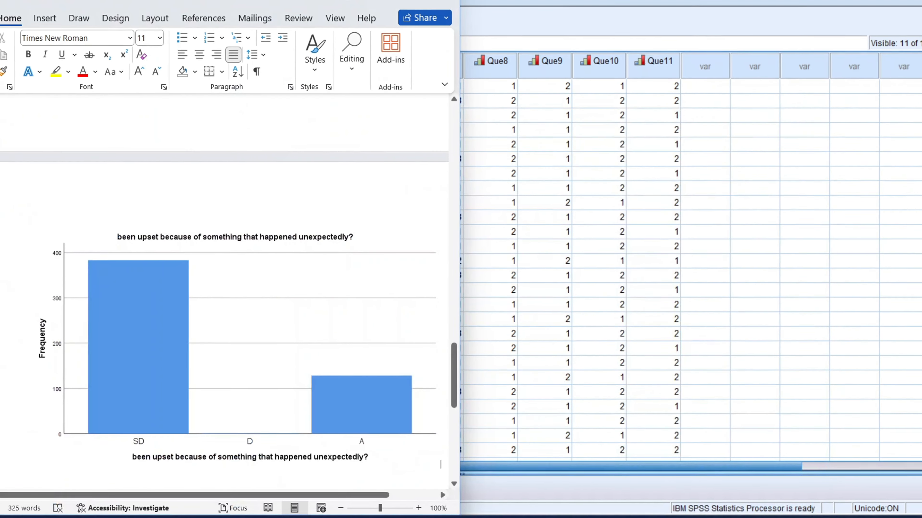
{"action": "left_click", "coordinate": [684, 102]}
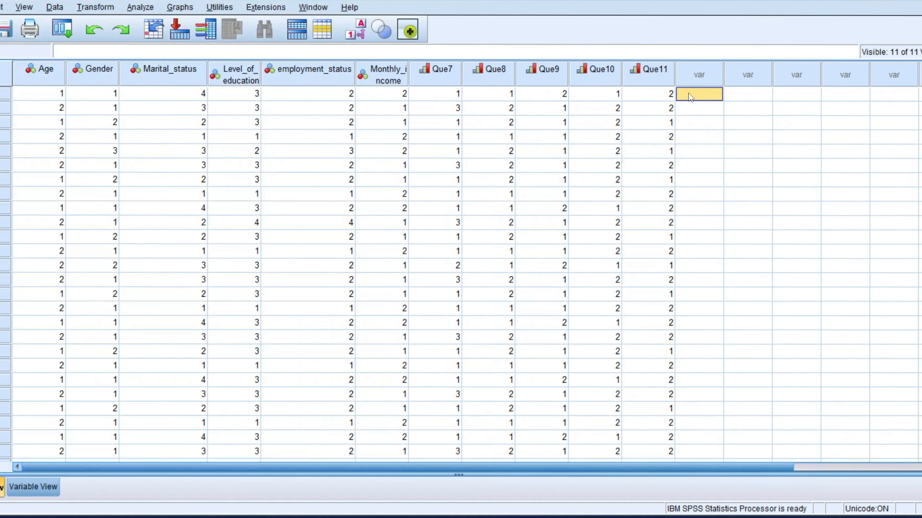
{"action": "left_click", "coordinate": [136, 1]}
{"action": "mouse_move", "coordinate": [192, 27]}
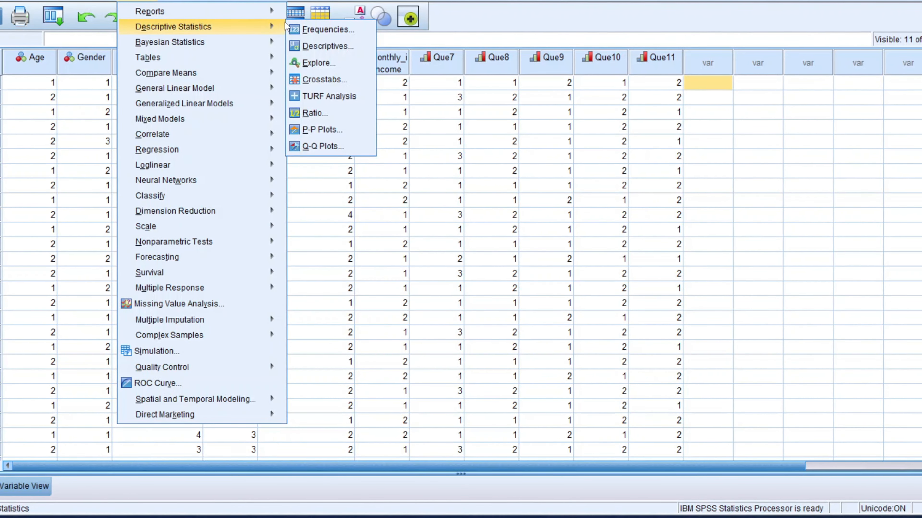
{"action": "left_click", "coordinate": [333, 48]}
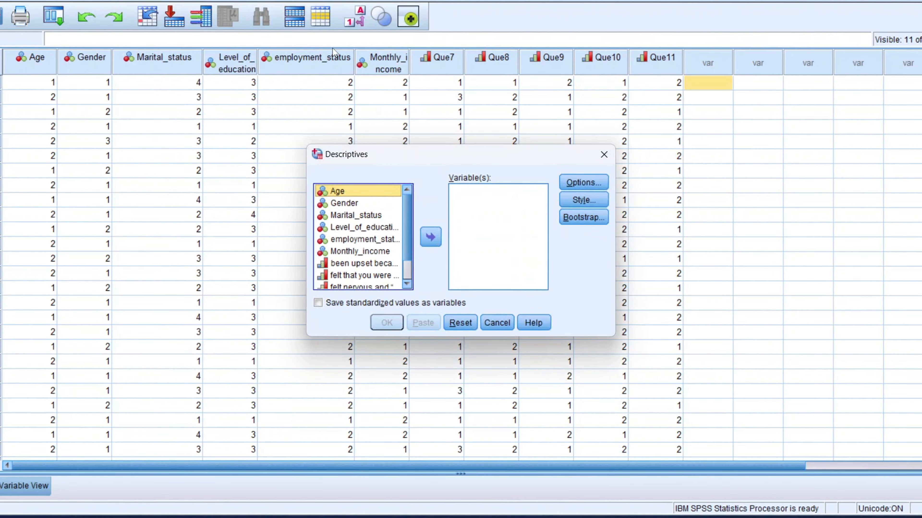
{"action": "left_click", "coordinate": [392, 211]}
{"action": "key", "text": "ctrl+a"}
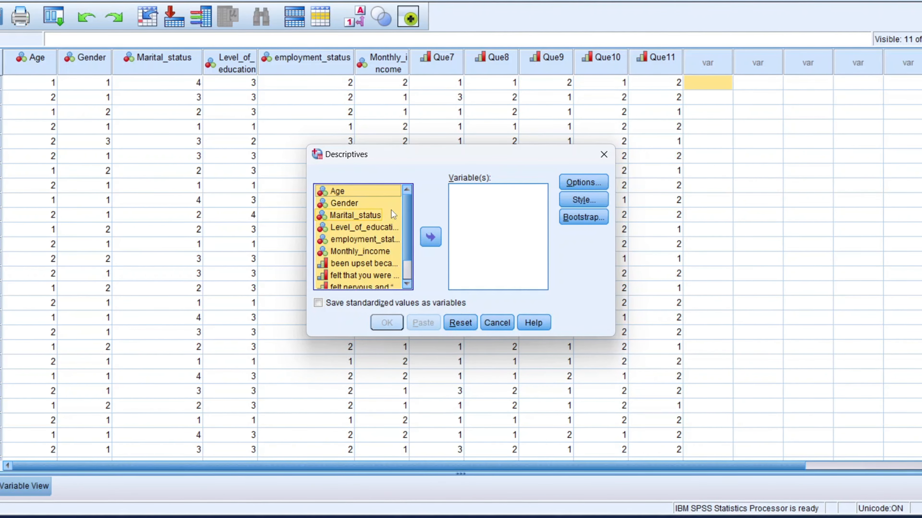
{"action": "left_click", "coordinate": [438, 238]}
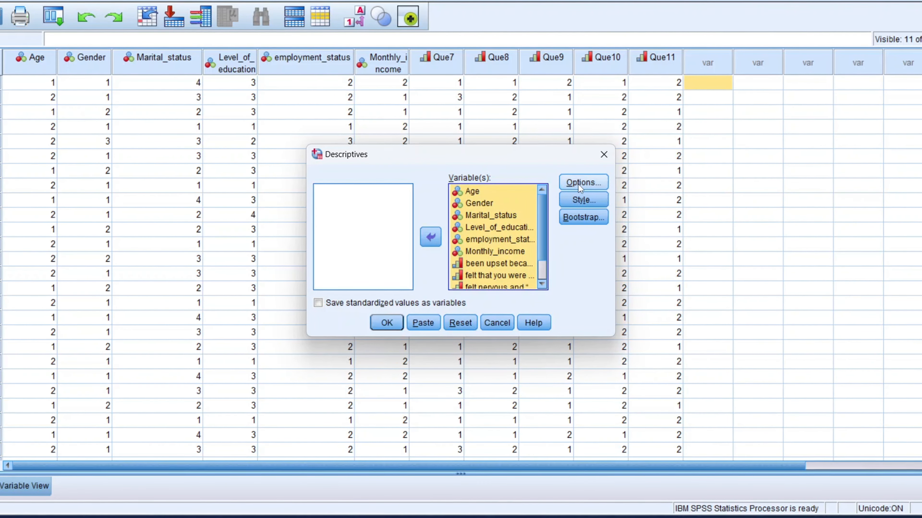
{"action": "left_click", "coordinate": [583, 181]}
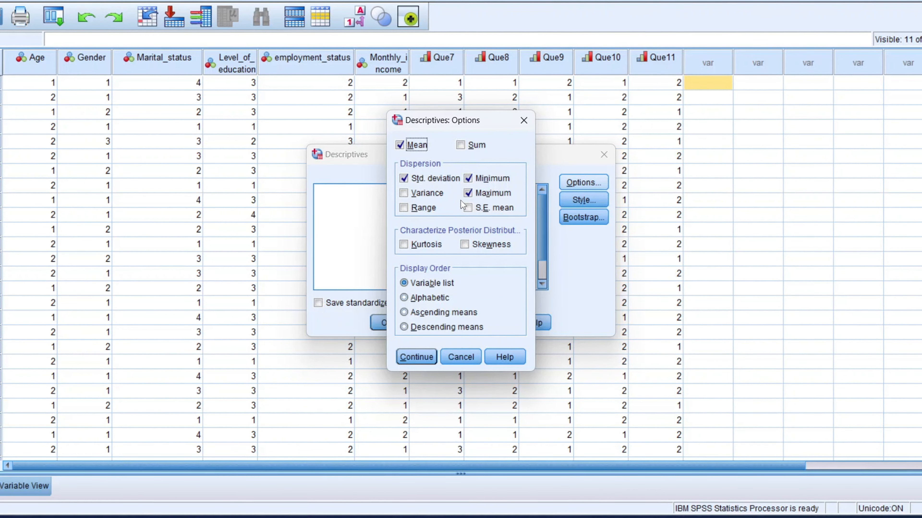
{"action": "left_click", "coordinate": [468, 208]}
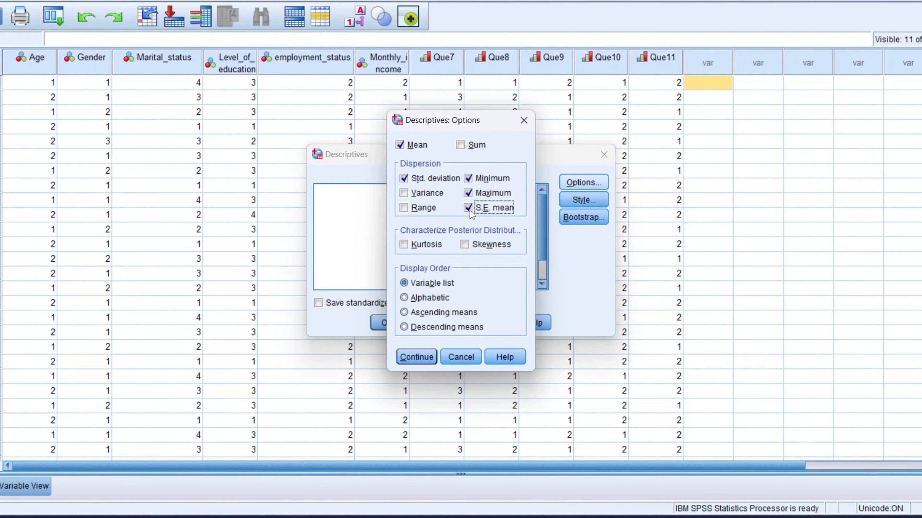
{"action": "left_click", "coordinate": [419, 357]}
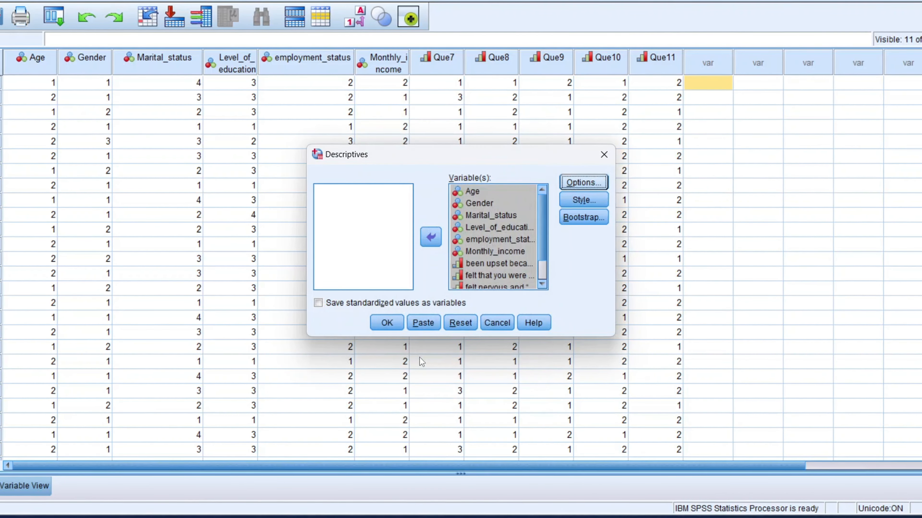
{"action": "left_click", "coordinate": [390, 328]}
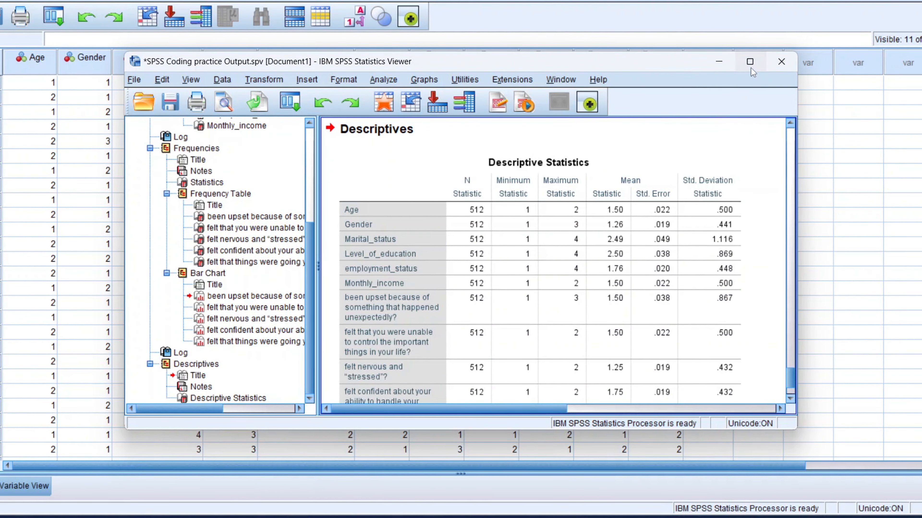
Step: Maximize the output viewer and scroll to the Descriptive Statistics table
{"action": "left_click", "coordinate": [749, 62]}
{"action": "scroll", "coordinate": [574, 185], "scroll_direction": "up", "scroll_amount": 5}
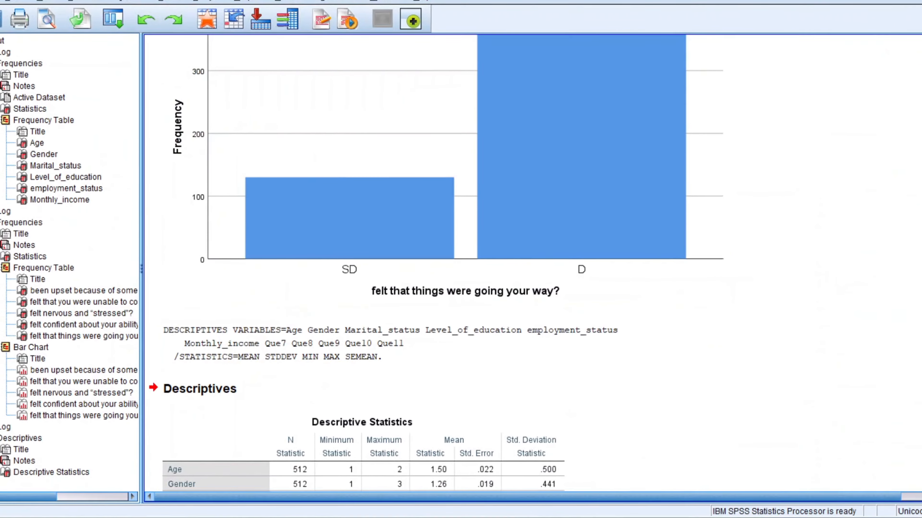
{"action": "scroll", "coordinate": [536, 235], "scroll_direction": "down", "scroll_amount": 7}
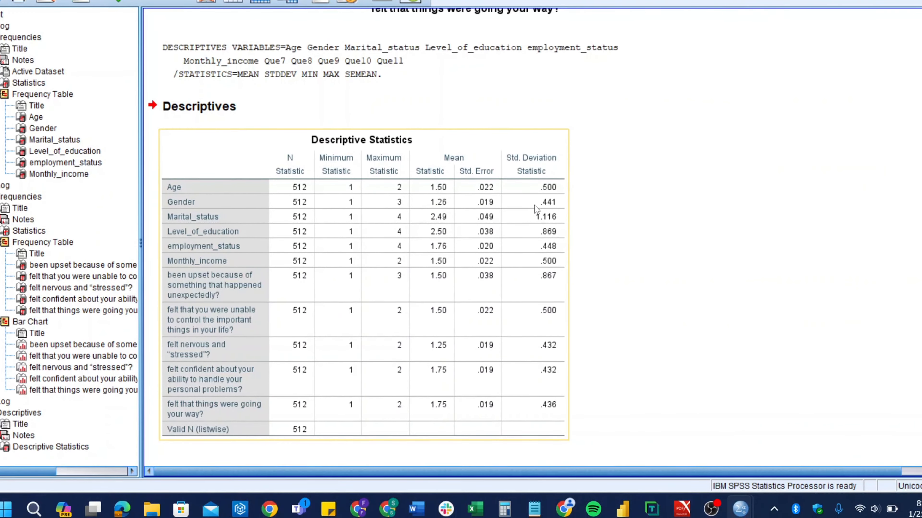